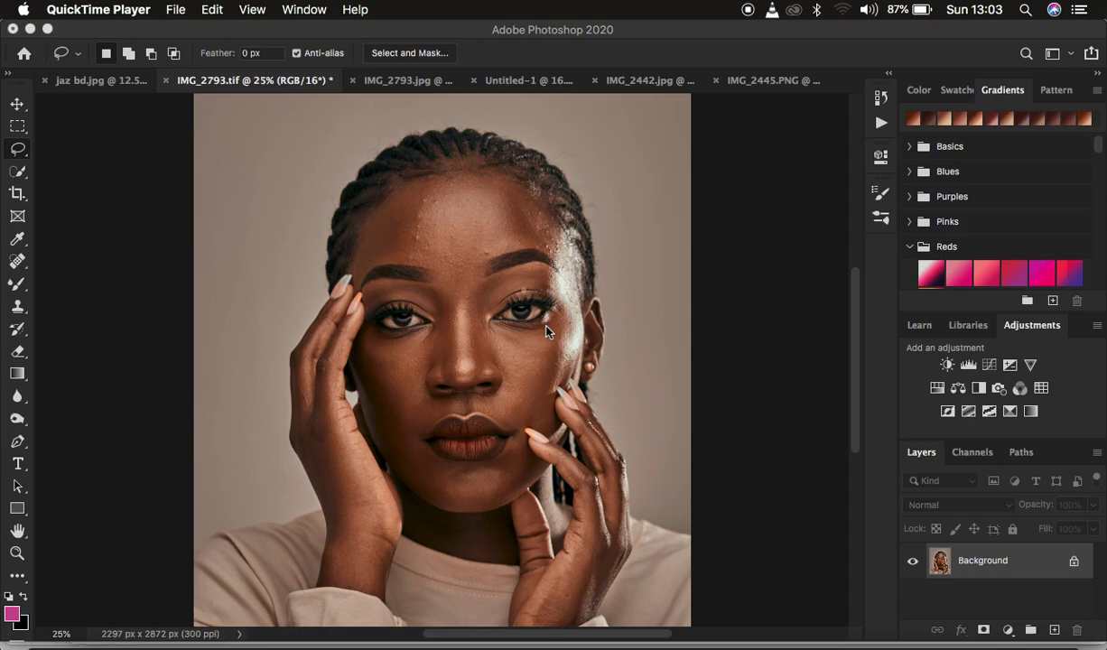
- Run the FS 16 BIT frequency separation action on the portrait
{"action": "left_click", "coordinate": [880, 125]}
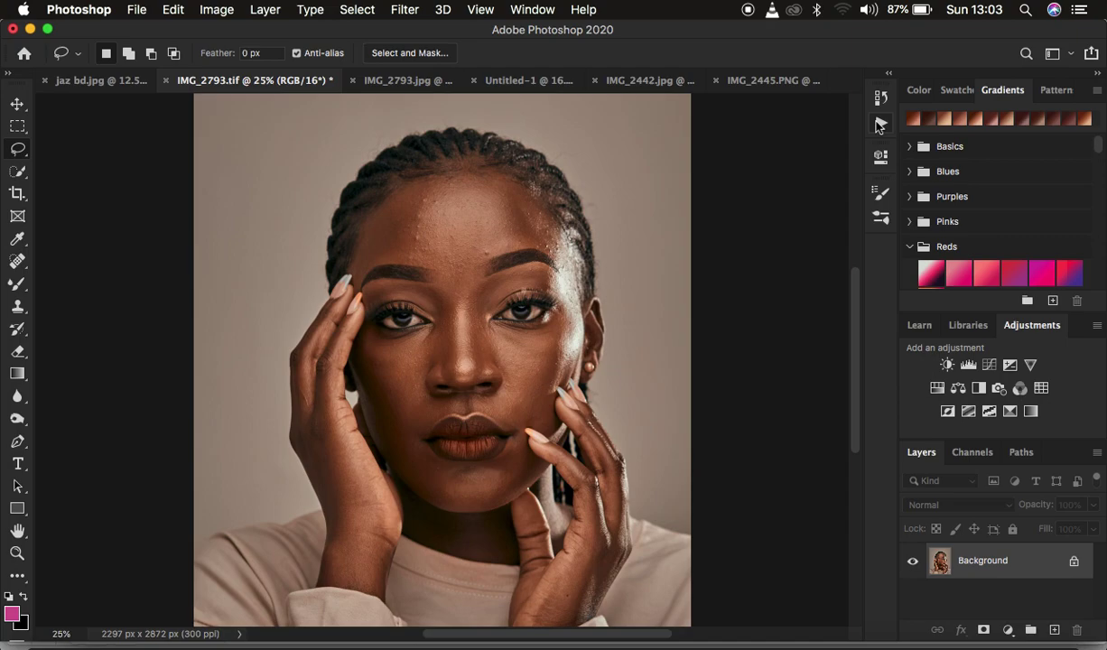
{"action": "left_click", "coordinate": [881, 126]}
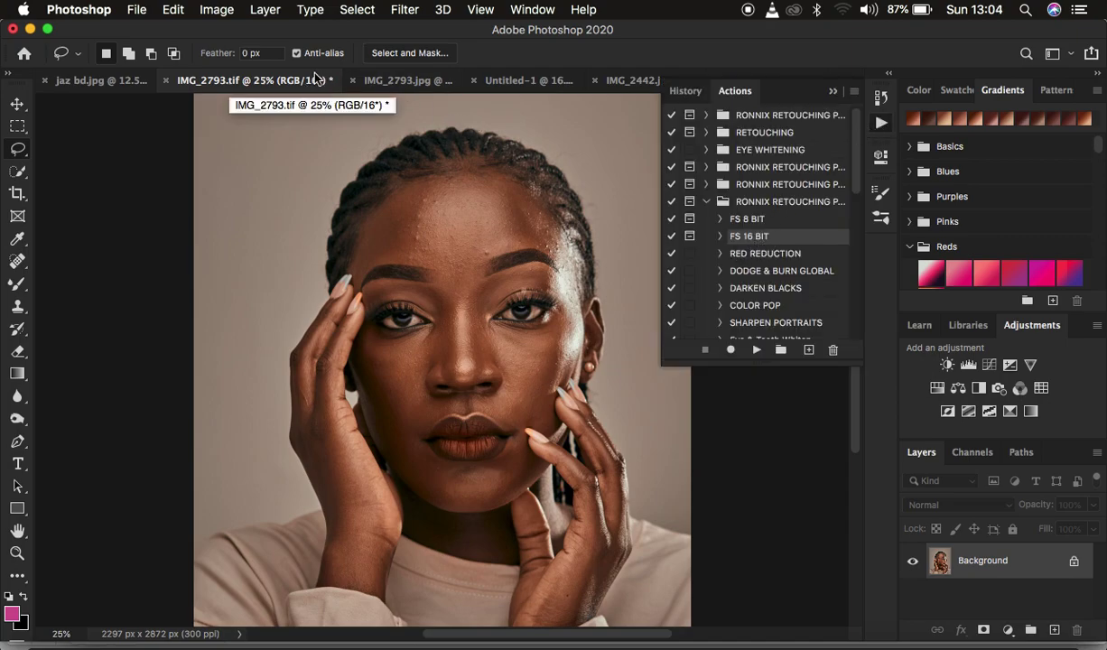
{"action": "left_click", "coordinate": [757, 351]}
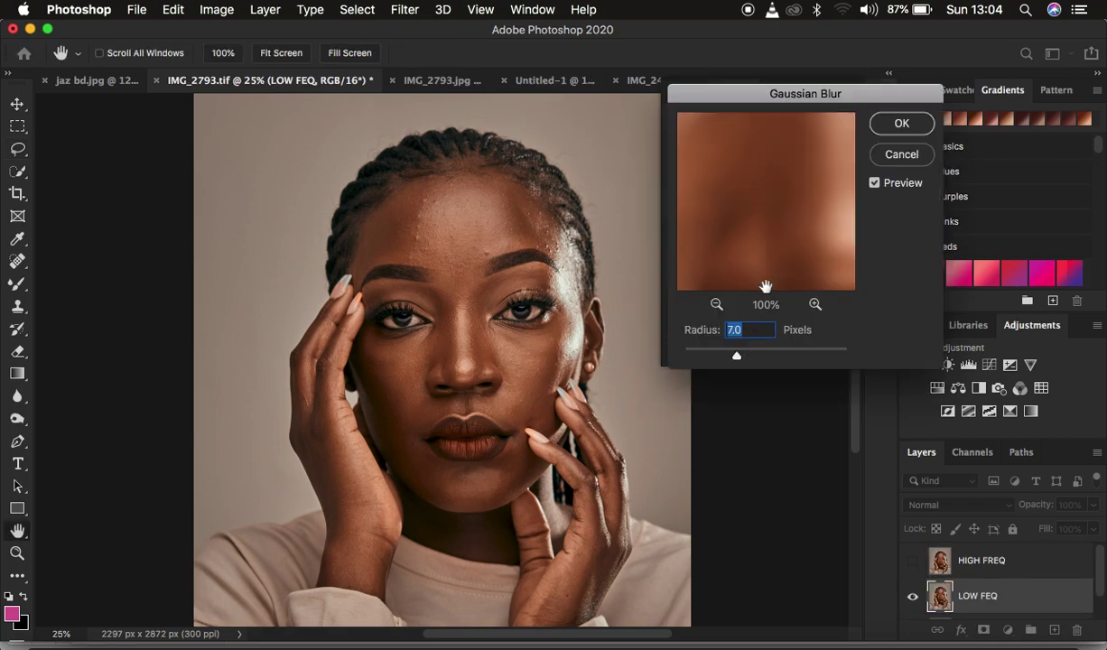
- Apply the Gaussian Blur to the LOW FEQ layer with a 7.0 pixel radius, checking the skin in the preview
{"action": "left_click_drag", "start_coordinate": [737, 355], "coordinate": [591, 351]}
{"action": "left_click", "coordinate": [716, 304]}
{"action": "left_click", "coordinate": [717, 305]}
{"action": "left_click_drag", "start_coordinate": [808, 161], "coordinate": [793, 304]}
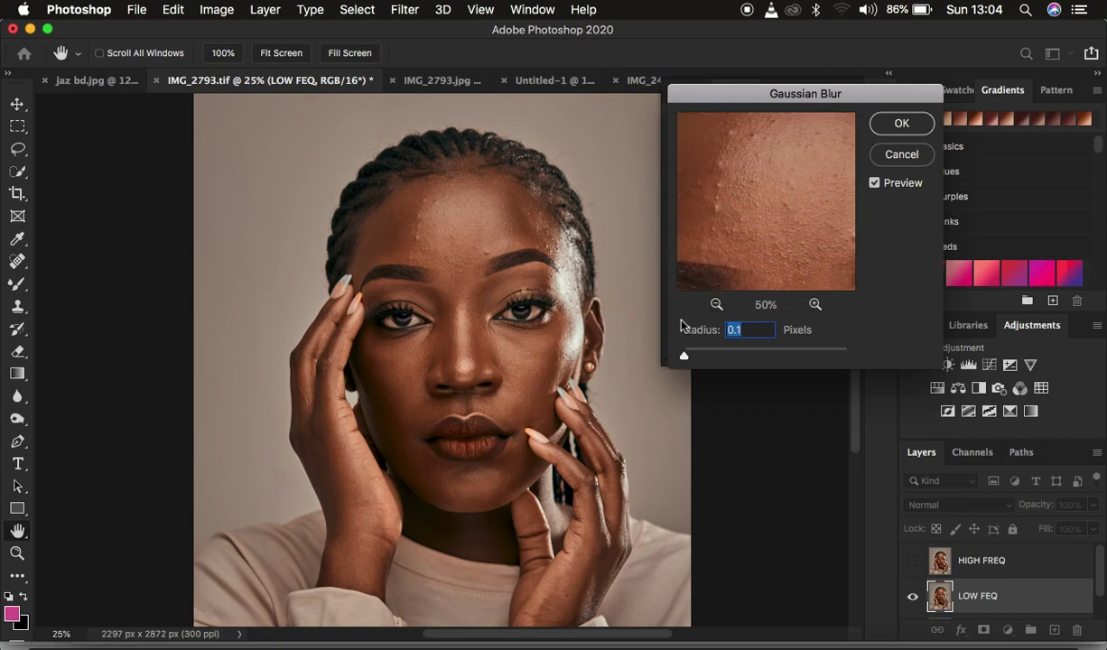
{"action": "left_click_drag", "start_coordinate": [684, 359], "coordinate": [738, 359]}
{"action": "left_click_drag", "start_coordinate": [775, 215], "coordinate": [735, 173]}
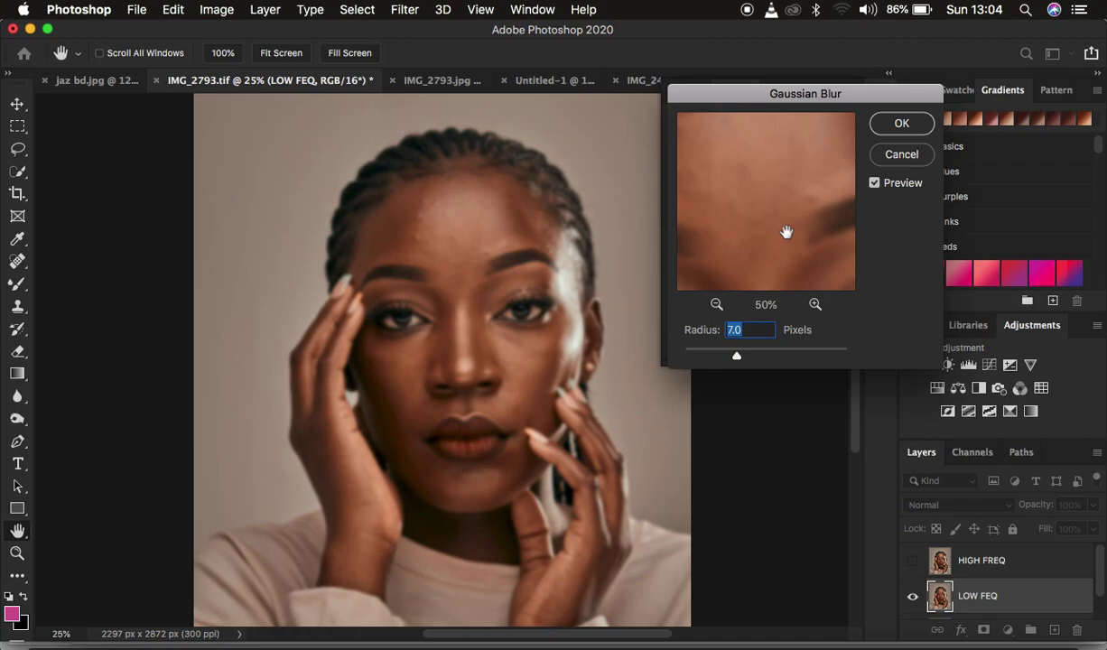
{"action": "left_click", "coordinate": [900, 123]}
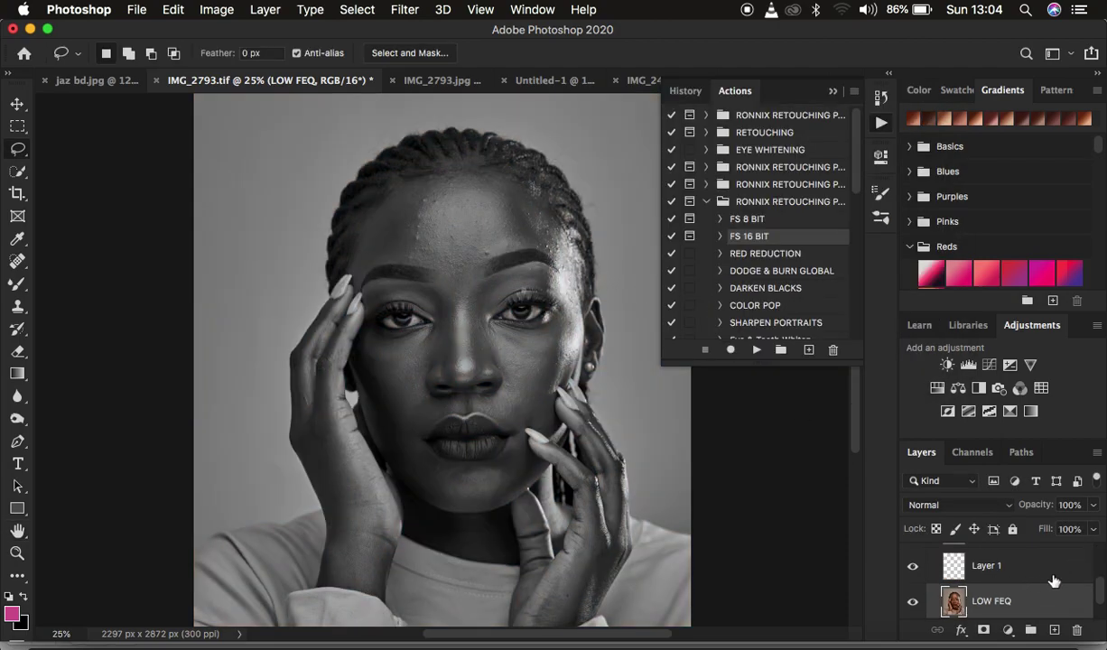
{"action": "left_click", "coordinate": [831, 91]}
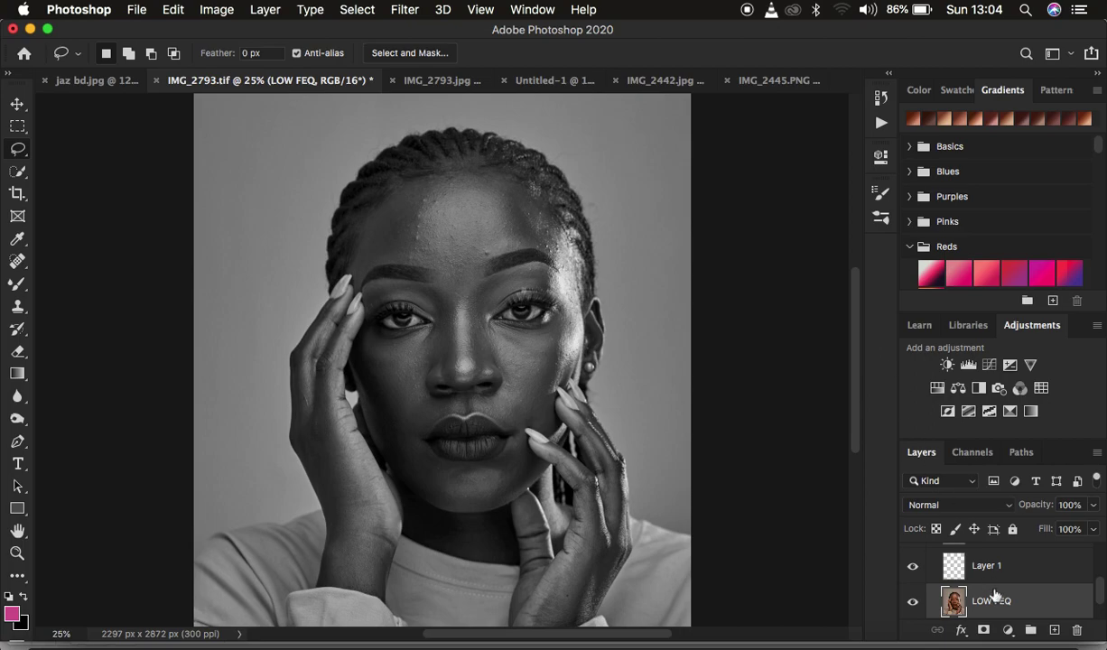
- Delete the Black & White 1 adjustment layer from the FREQ SEP 16 BIT group
{"action": "scroll", "coordinate": [1040, 576], "scroll_direction": "up", "scroll_amount": 3}
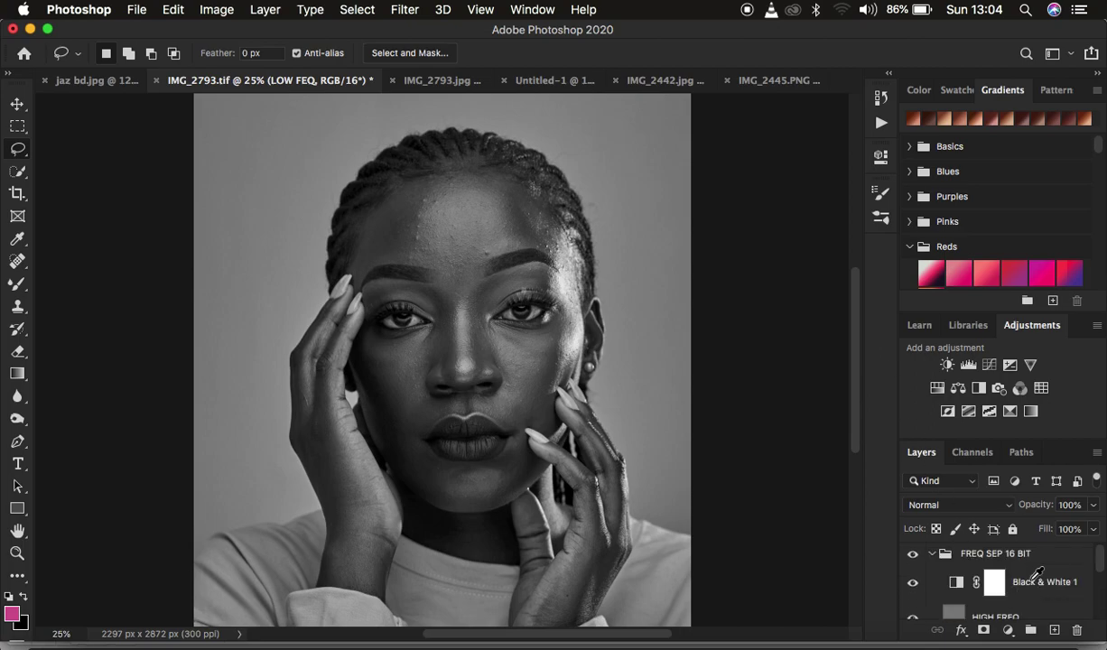
{"action": "left_click", "coordinate": [1034, 585]}
{"action": "key", "text": "BackSpace"}
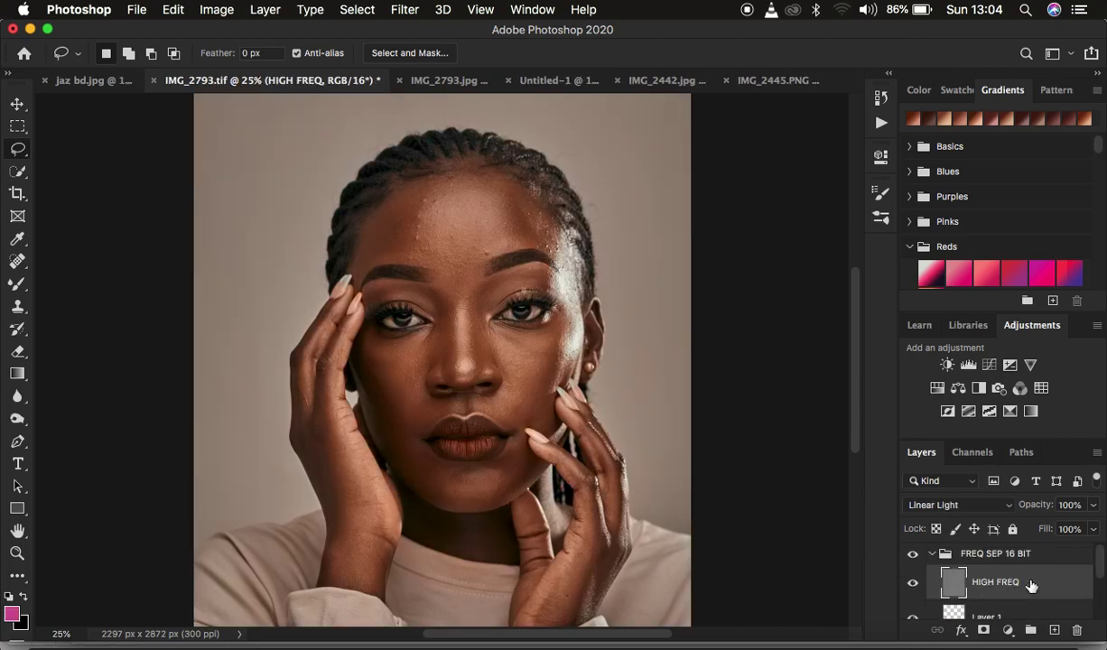
- Make the LOW FEQ layer active and choose the standard Lasso tool
{"action": "scroll", "coordinate": [1031, 586], "scroll_direction": "down", "scroll_amount": 2}
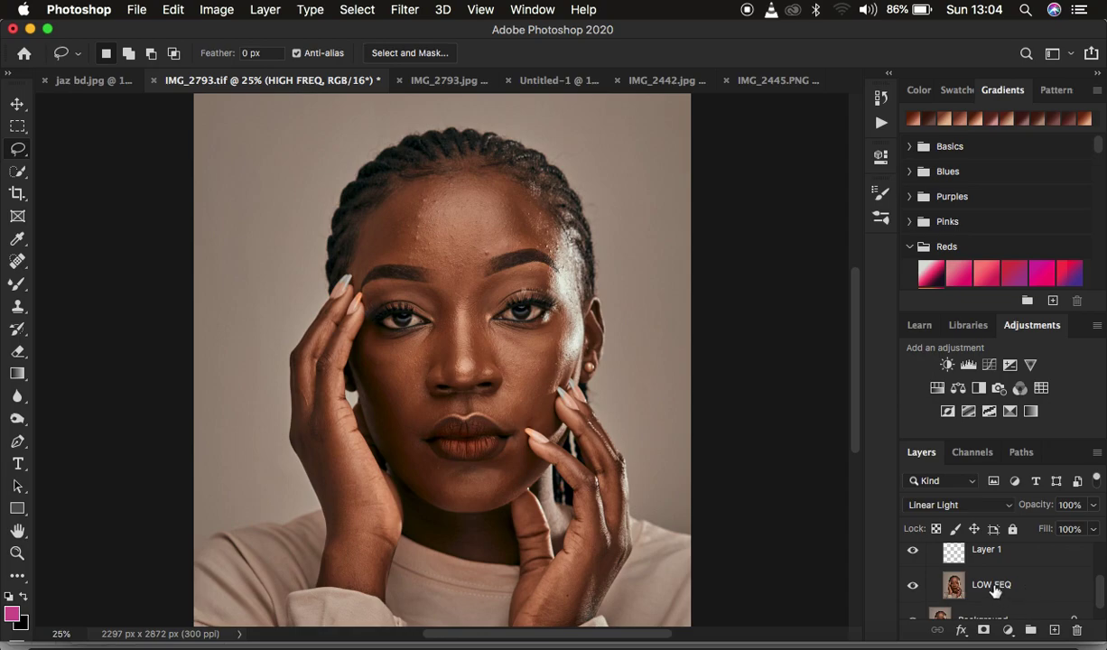
{"action": "left_click", "coordinate": [995, 590]}
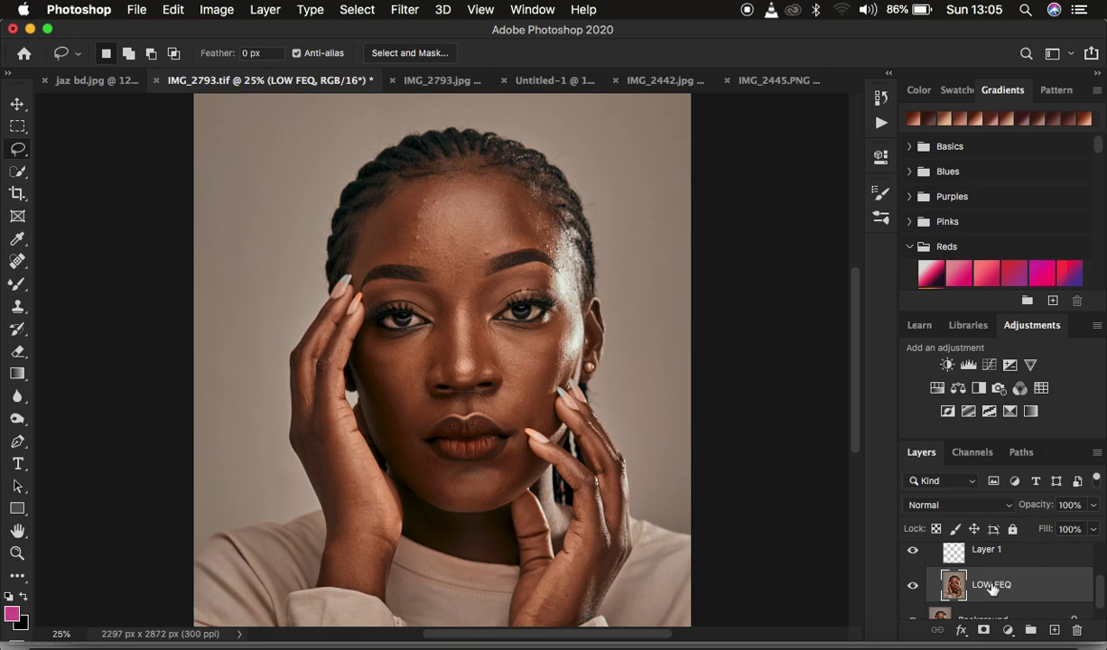
{"action": "left_click", "coordinate": [17, 150]}
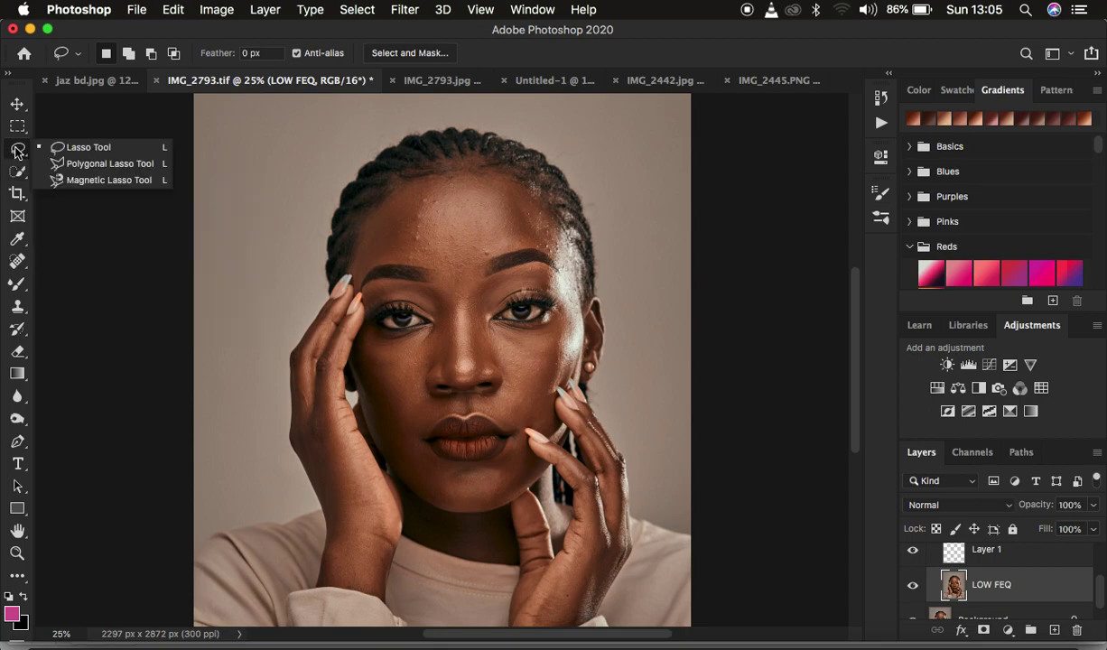
{"action": "left_click", "coordinate": [74, 151]}
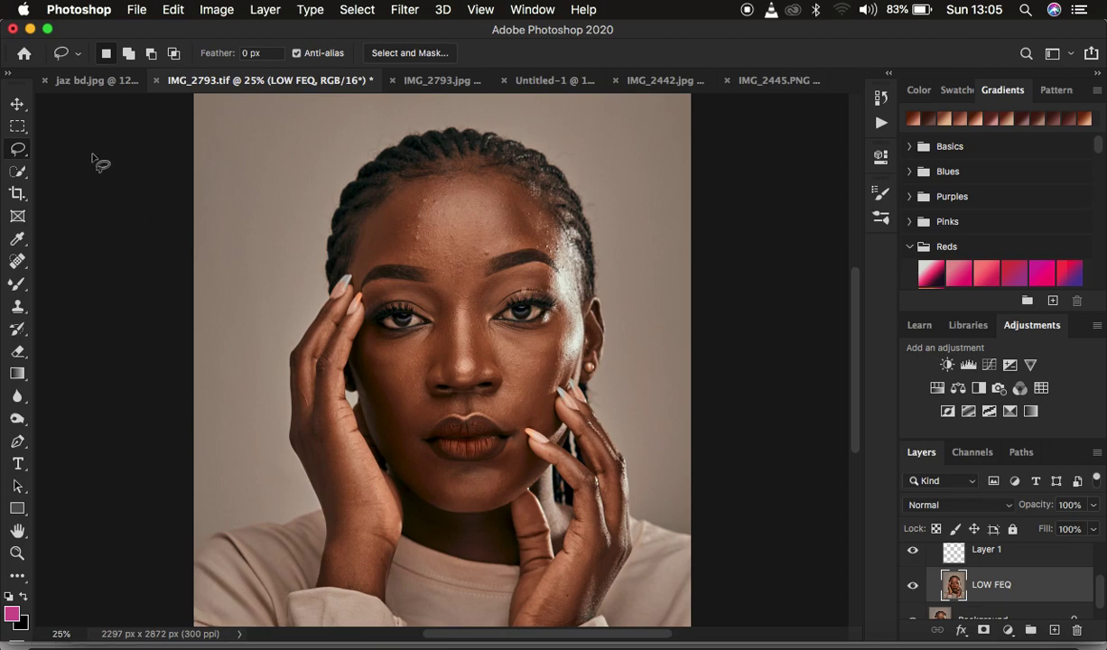
- Lasso the forehead and the cheek under the eye as one combined selection in add mode, and deselect both
{"action": "left_click", "coordinate": [106, 54]}
{"action": "left_click", "coordinate": [129, 56]}
{"action": "mouse_move", "coordinate": [401, 199]}
{"action": "left_mouse_down"}
{"action": "mouse_move", "coordinate": [466, 188]}
{"action": "mouse_move", "coordinate": [494, 212]}
{"action": "mouse_move", "coordinate": [472, 249]}
{"action": "mouse_move", "coordinate": [407, 251]}
{"action": "mouse_move", "coordinate": [401, 200]}
{"action": "left_mouse_up"}
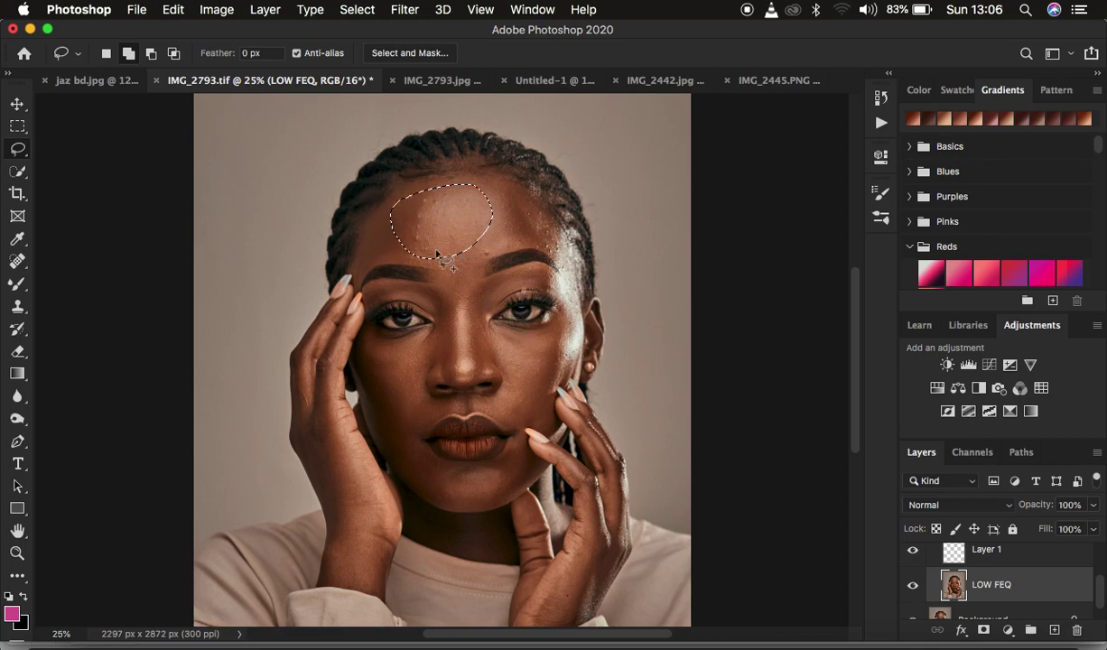
{"action": "mouse_move", "coordinate": [552, 292]}
{"action": "left_mouse_down"}
{"action": "mouse_move", "coordinate": [539, 383]}
{"action": "mouse_move", "coordinate": [500, 333]}
{"action": "left_mouse_up"}
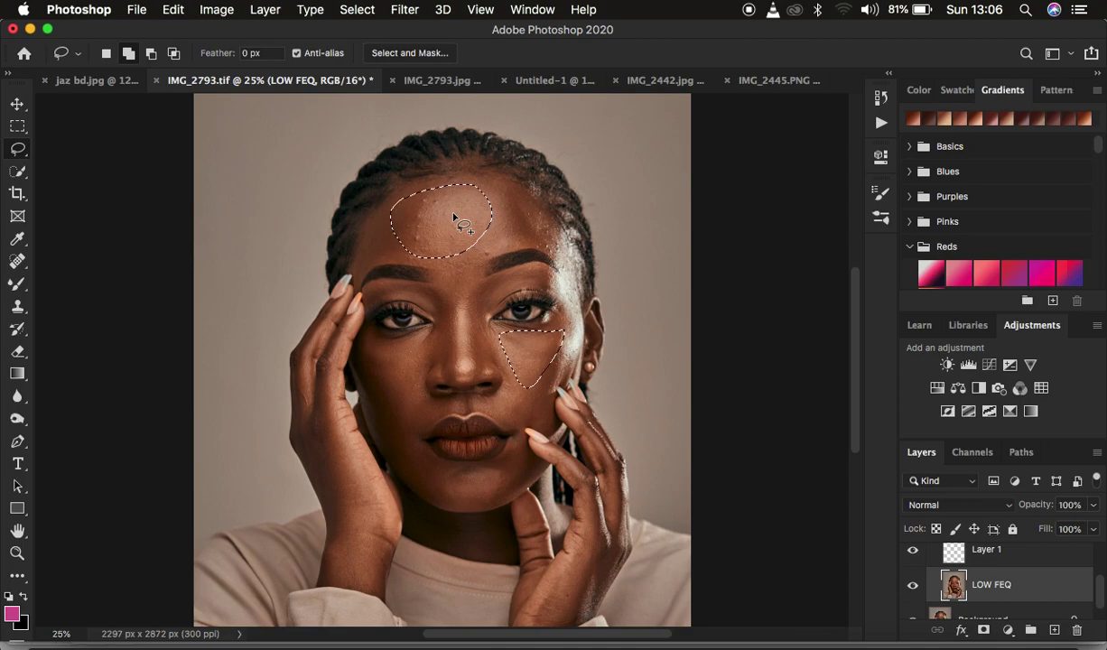
{"action": "right_click", "coordinate": [454, 217]}
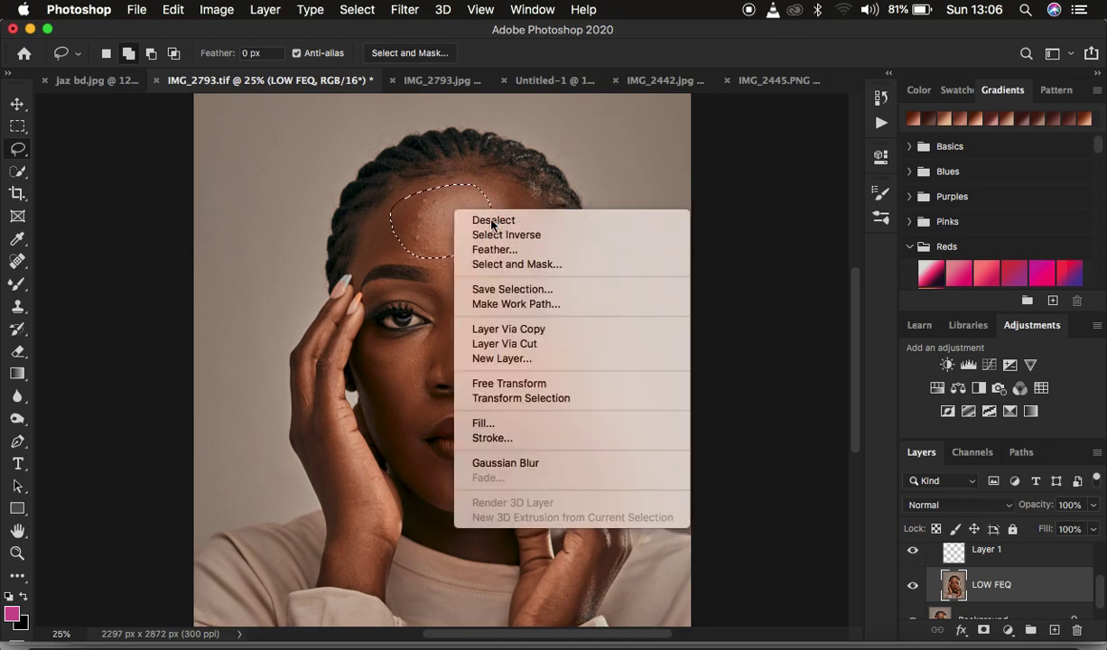
{"action": "left_click", "coordinate": [494, 222]}
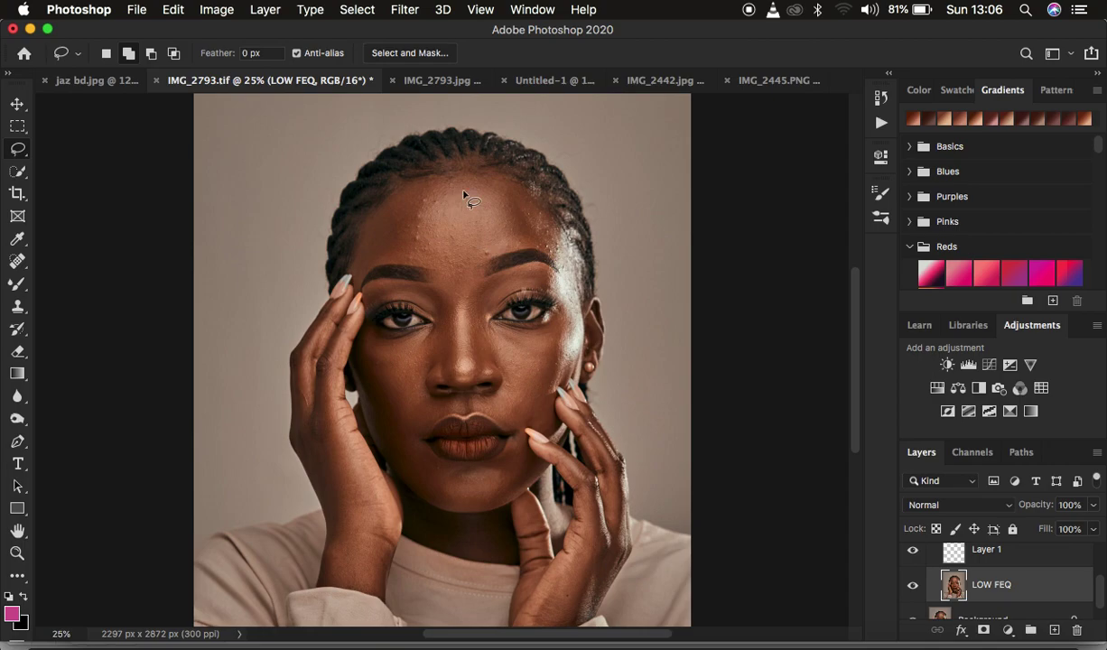
- Try lassoing the forehead and the cheek one after the other in new-selection mode, and clear the selection
{"action": "left_click", "coordinate": [104, 54]}
{"action": "mouse_move", "coordinate": [393, 203]}
{"action": "left_mouse_down"}
{"action": "mouse_move", "coordinate": [441, 183]}
{"action": "mouse_move", "coordinate": [499, 188]}
{"action": "mouse_move", "coordinate": [506, 237]}
{"action": "left_mouse_up"}
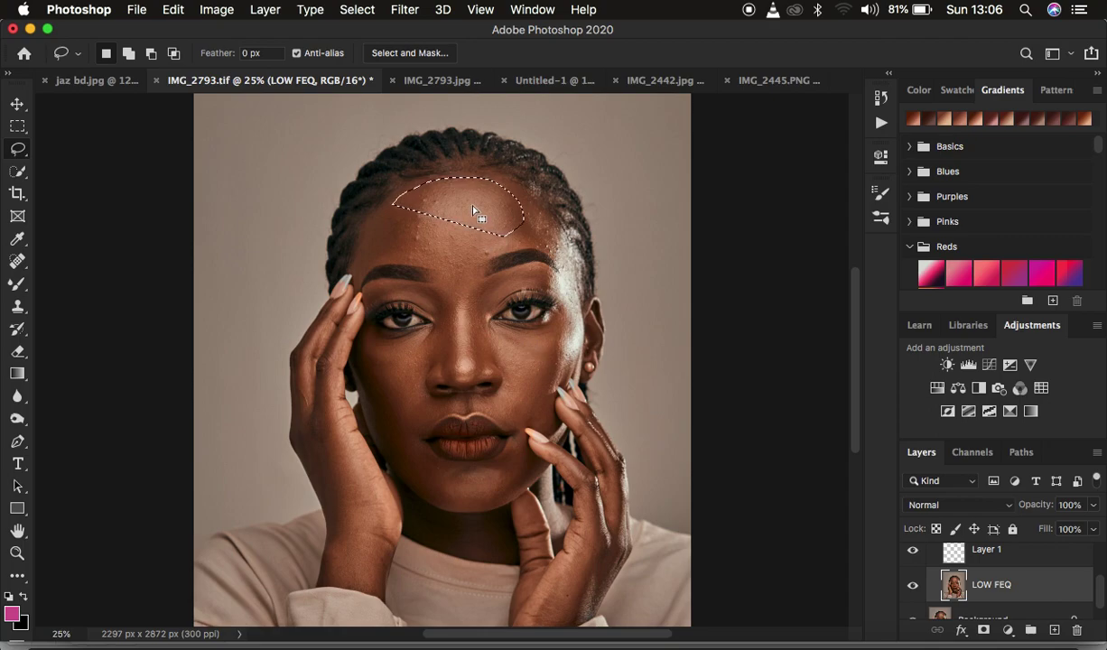
{"action": "key", "text": "super+d"}
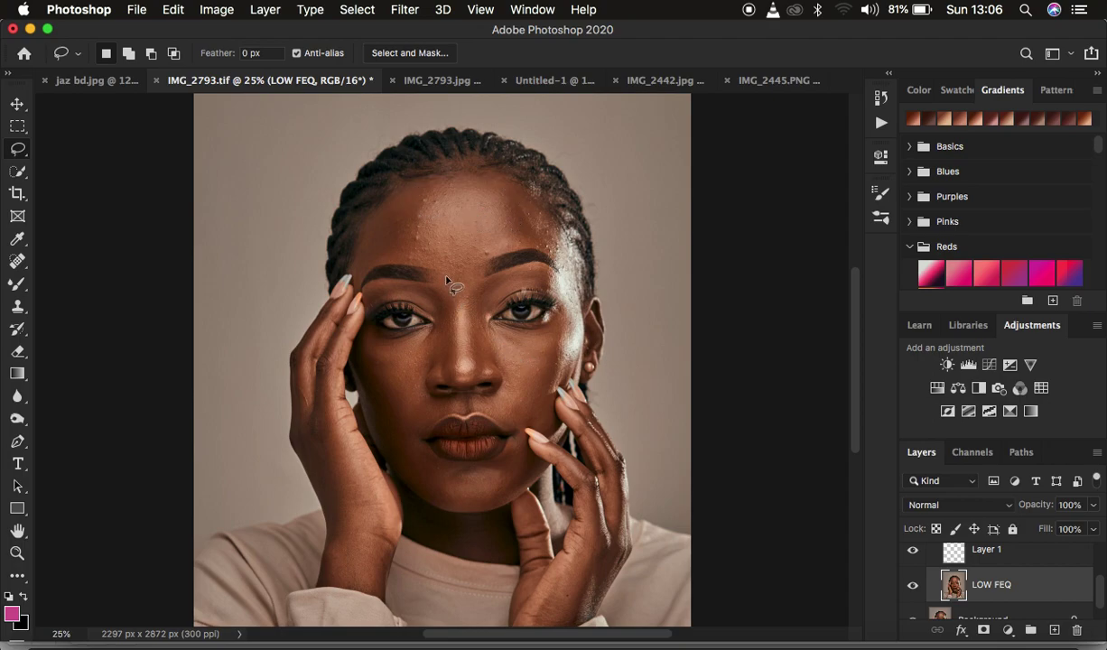
{"action": "mouse_move", "coordinate": [450, 187]}
{"action": "left_mouse_down"}
{"action": "mouse_move", "coordinate": [392, 218]}
{"action": "mouse_move", "coordinate": [462, 268]}
{"action": "left_mouse_up"}
{"action": "mouse_move", "coordinate": [497, 323]}
{"action": "left_mouse_down"}
{"action": "mouse_move", "coordinate": [558, 328]}
{"action": "mouse_move", "coordinate": [554, 356]}
{"action": "mouse_move", "coordinate": [504, 370]}
{"action": "mouse_move", "coordinate": [496, 332]}
{"action": "left_mouse_up"}
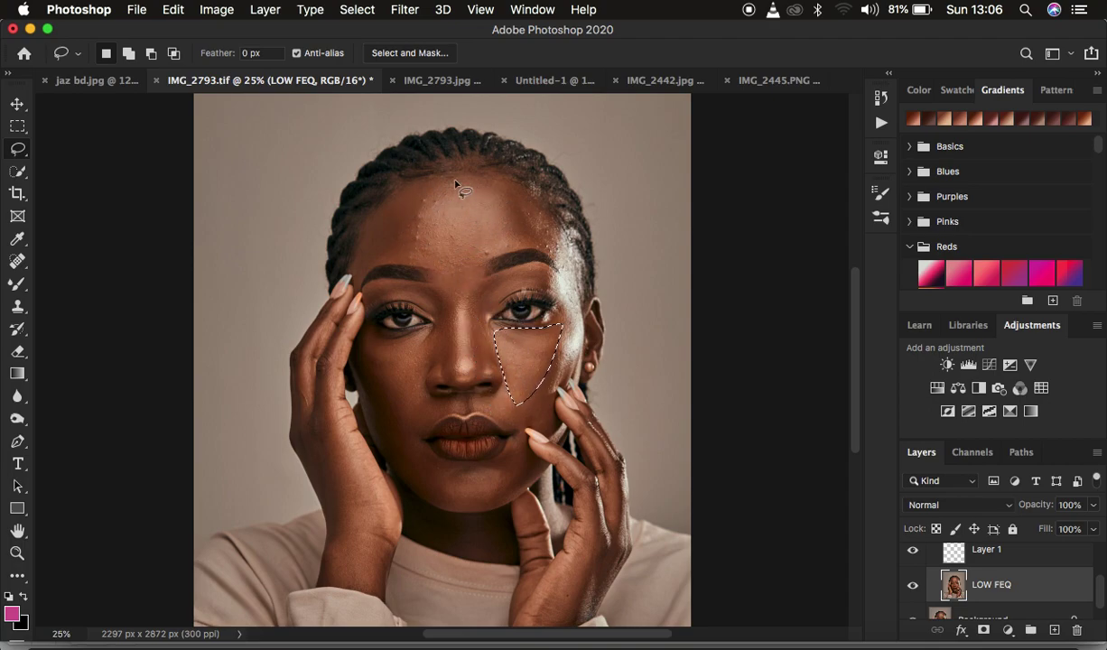
{"action": "left_click", "coordinate": [449, 312]}
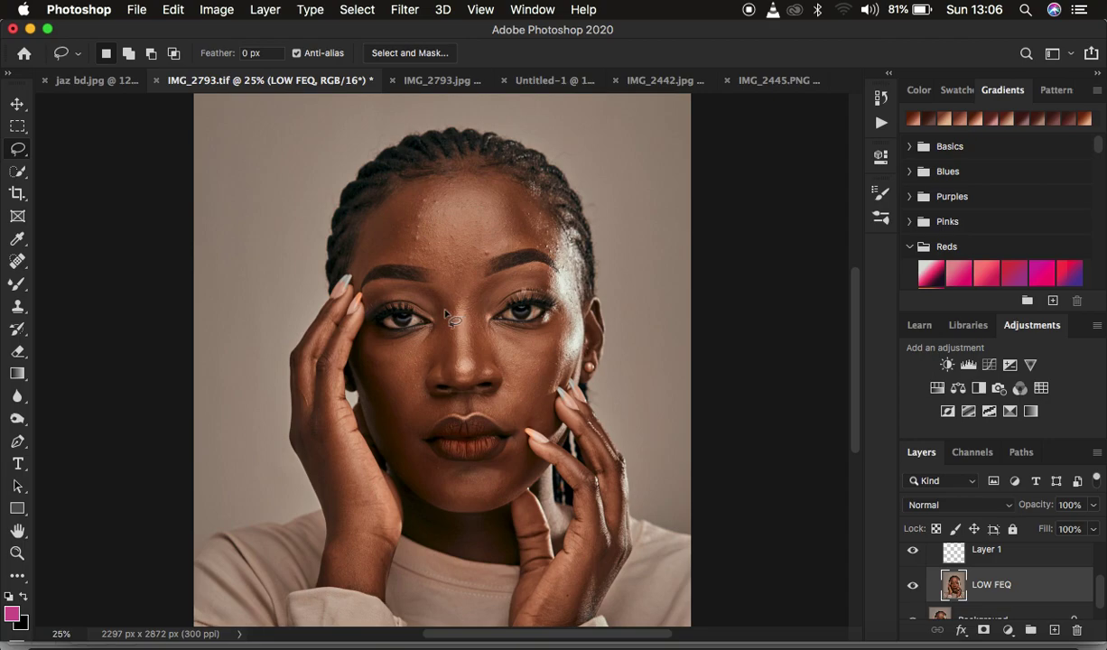
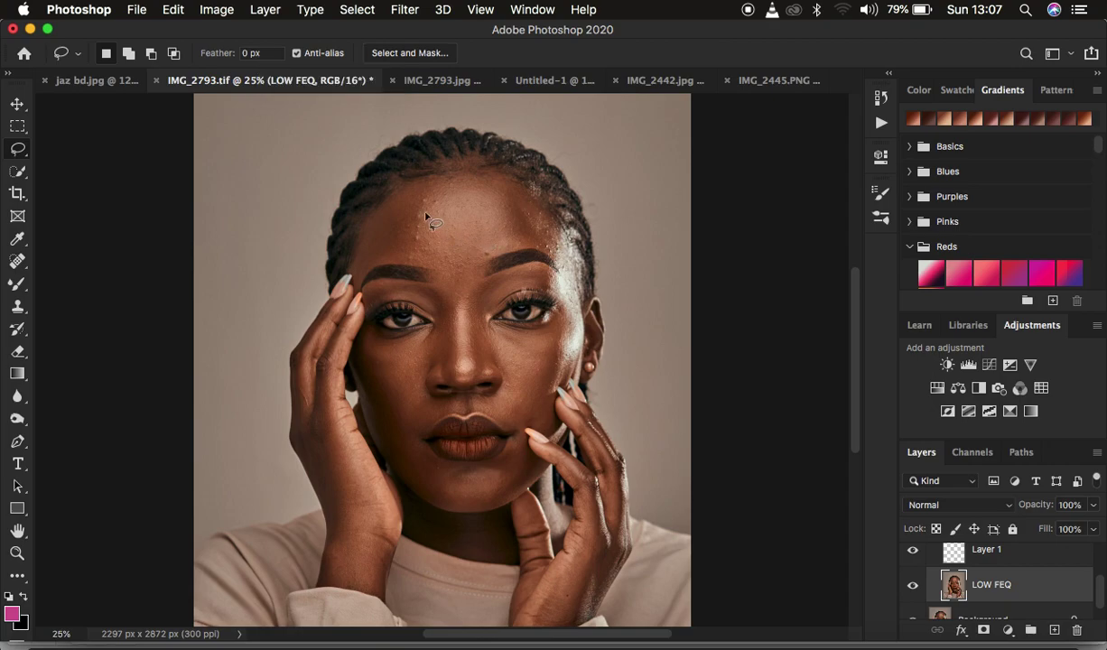
- Lasso the forehead with a 0 px feather and inspect the selection's hard edge in Quick Mask mode
{"action": "left_click", "coordinate": [490, 178]}
{"action": "mouse_move", "coordinate": [490, 177]}
{"action": "left_mouse_down"}
{"action": "mouse_move", "coordinate": [383, 212]}
{"action": "mouse_move", "coordinate": [375, 242]}
{"action": "mouse_move", "coordinate": [426, 268]}
{"action": "mouse_move", "coordinate": [488, 257]}
{"action": "mouse_move", "coordinate": [517, 230]}
{"action": "mouse_move", "coordinate": [489, 178]}
{"action": "left_mouse_up"}
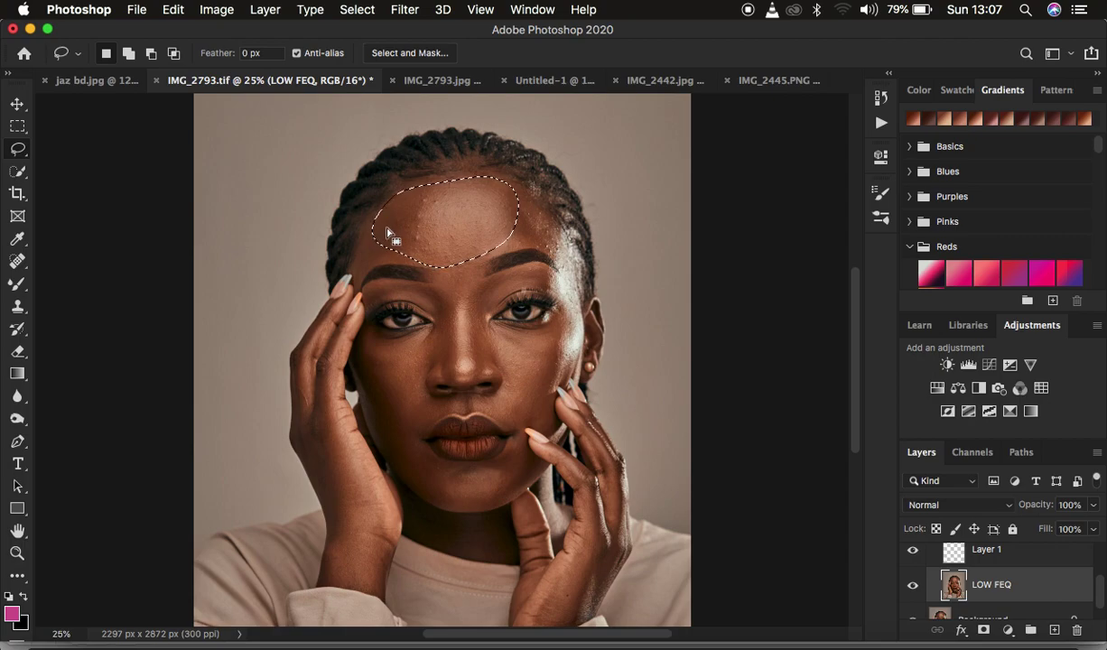
{"action": "key", "text": "q"}
{"action": "key", "text": "super+plus"}
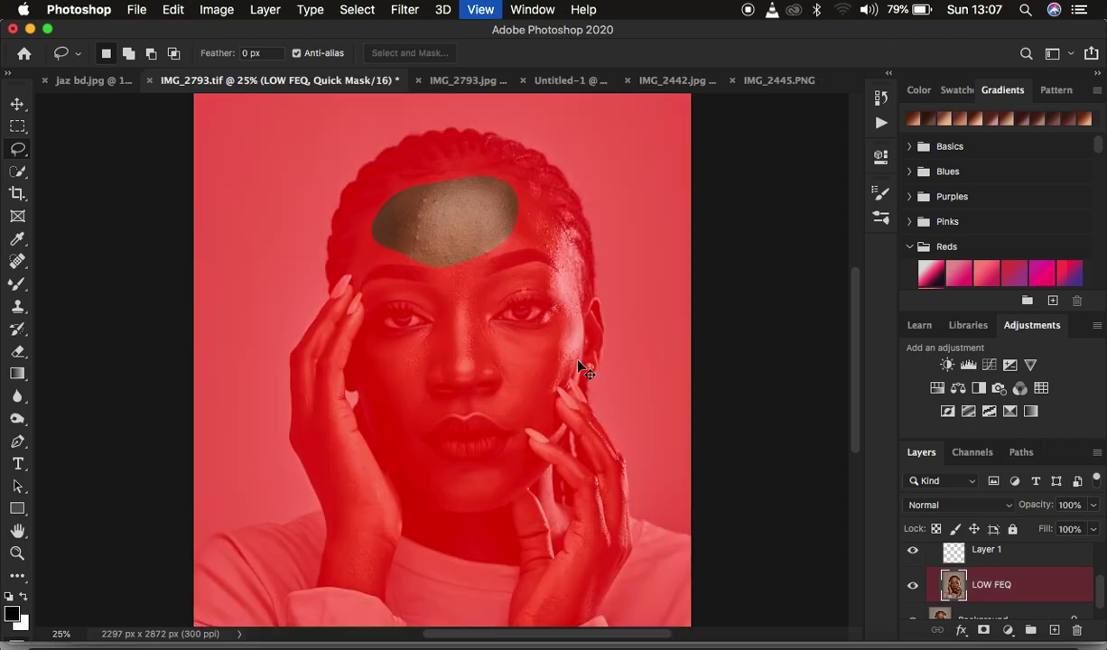
{"action": "key", "text": "super+plus"}
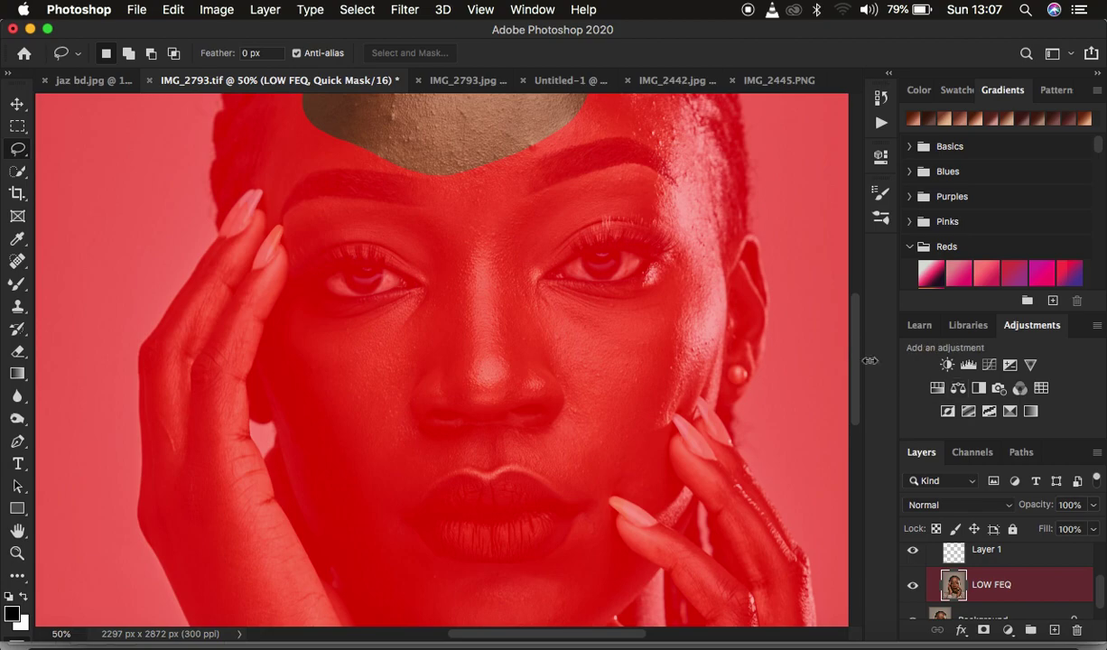
{"action": "left_click_drag", "start_coordinate": [856, 352], "coordinate": [853, 306]}
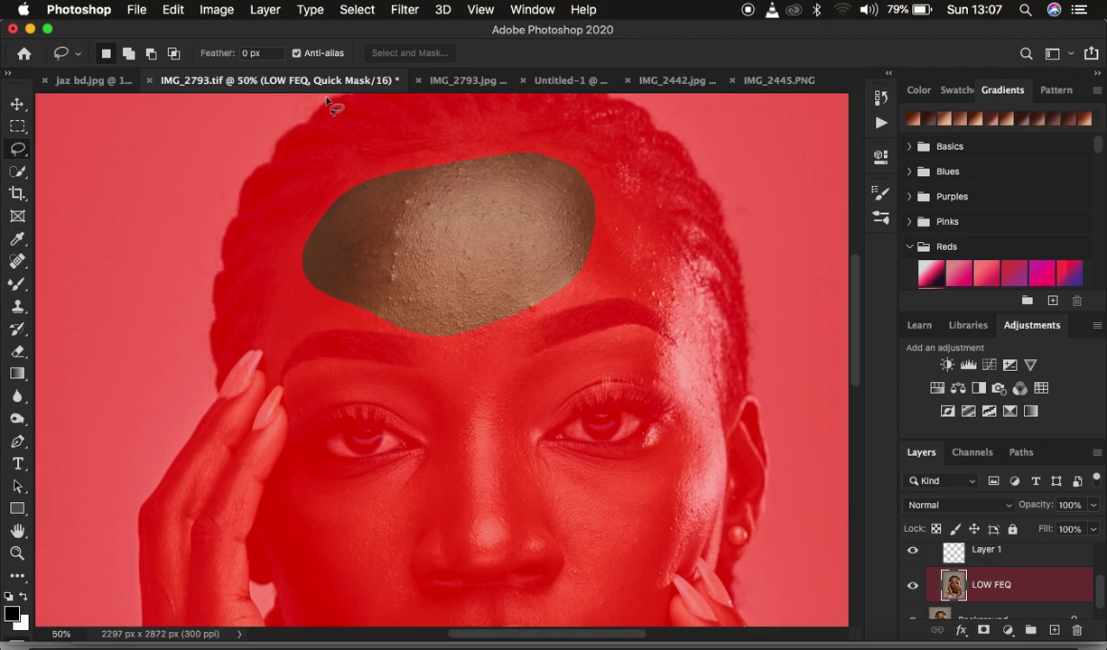
{"action": "key", "text": "q"}
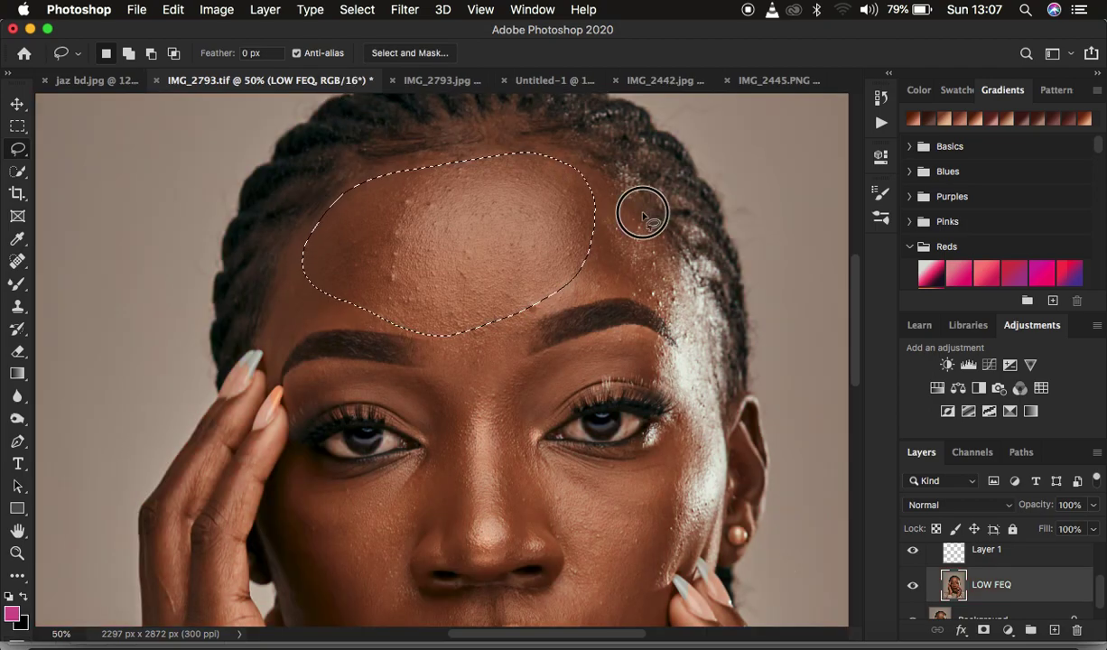
- Lasso the forehead with a 22 px feather, inspect the soft edge in Quick Mask mode, and deselect
{"action": "left_click", "coordinate": [241, 52]}
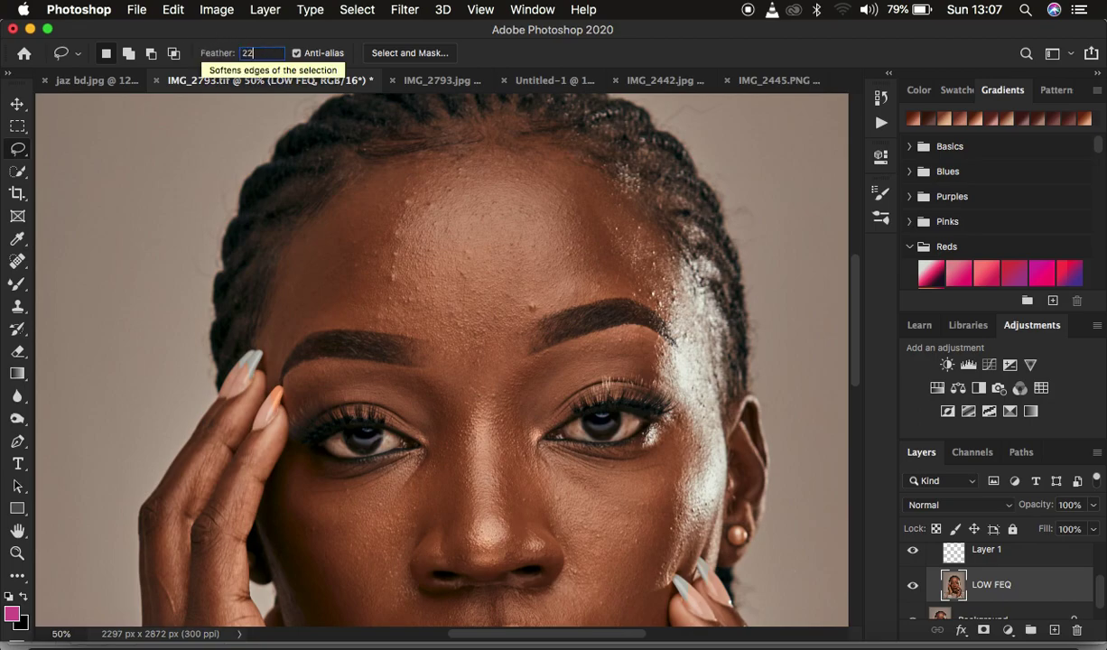
{"action": "mouse_move", "coordinate": [370, 181]}
{"action": "left_mouse_down"}
{"action": "mouse_move", "coordinate": [341, 262]}
{"action": "mouse_move", "coordinate": [521, 300]}
{"action": "mouse_move", "coordinate": [533, 197]}
{"action": "mouse_move", "coordinate": [368, 182]}
{"action": "left_mouse_up"}
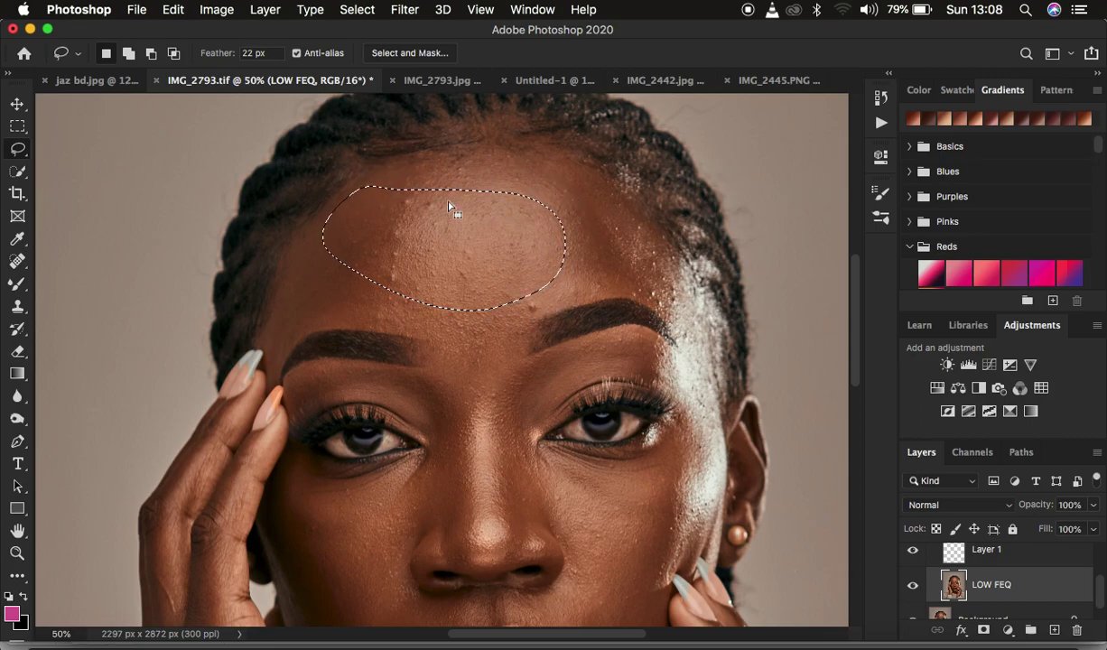
{"action": "key", "text": "q"}
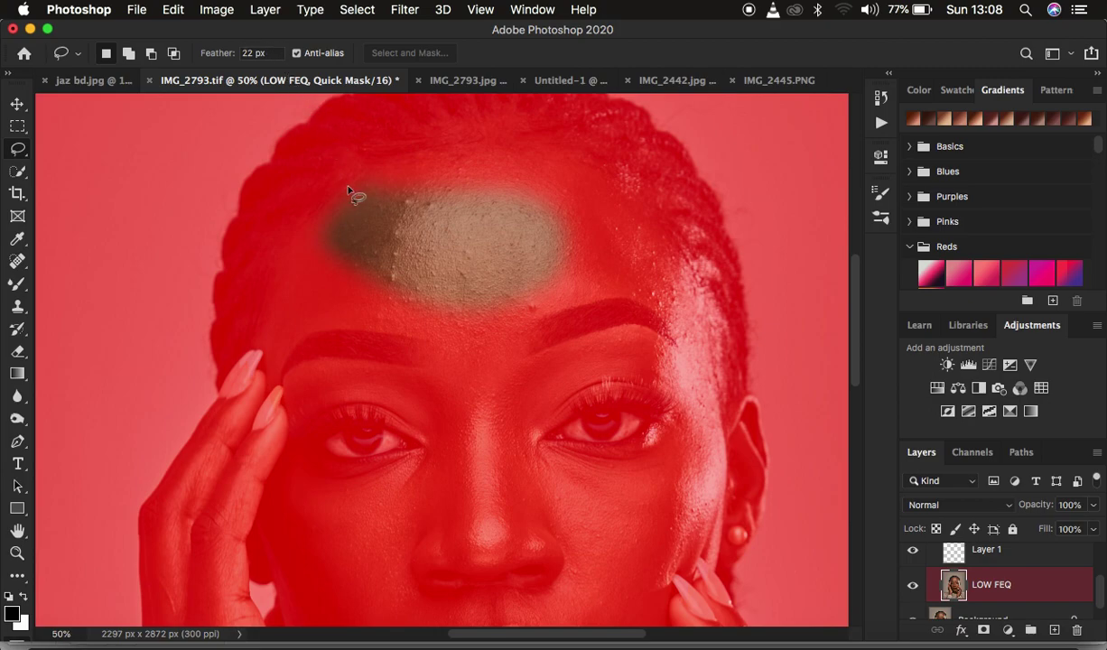
{"action": "key", "text": "q"}
{"action": "left_click", "coordinate": [585, 191]}
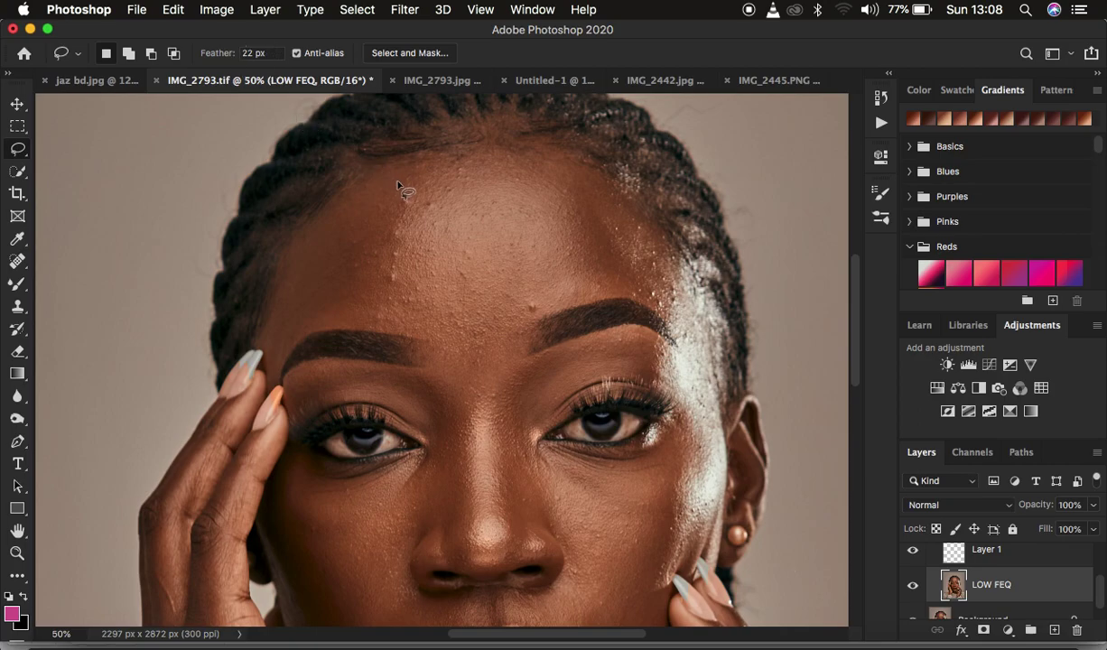
- Set the lasso feather to 0 px and select the whole forehead between the hairline and the eyebrows
{"action": "left_click", "coordinate": [271, 53]}
{"action": "type", "text": "0"}
{"action": "mouse_move", "coordinate": [397, 169]}
{"action": "left_mouse_down"}
{"action": "mouse_move", "coordinate": [295, 244]}
{"action": "mouse_move", "coordinate": [276, 285]}
{"action": "mouse_move", "coordinate": [271, 371]}
{"action": "mouse_move", "coordinate": [321, 330]}
{"action": "mouse_move", "coordinate": [496, 336]}
{"action": "mouse_move", "coordinate": [622, 282]}
{"action": "mouse_move", "coordinate": [623, 255]}
{"action": "mouse_move", "coordinate": [586, 179]}
{"action": "mouse_move", "coordinate": [542, 156]}
{"action": "mouse_move", "coordinate": [460, 147]}
{"action": "mouse_move", "coordinate": [387, 172]}
{"action": "left_mouse_up"}
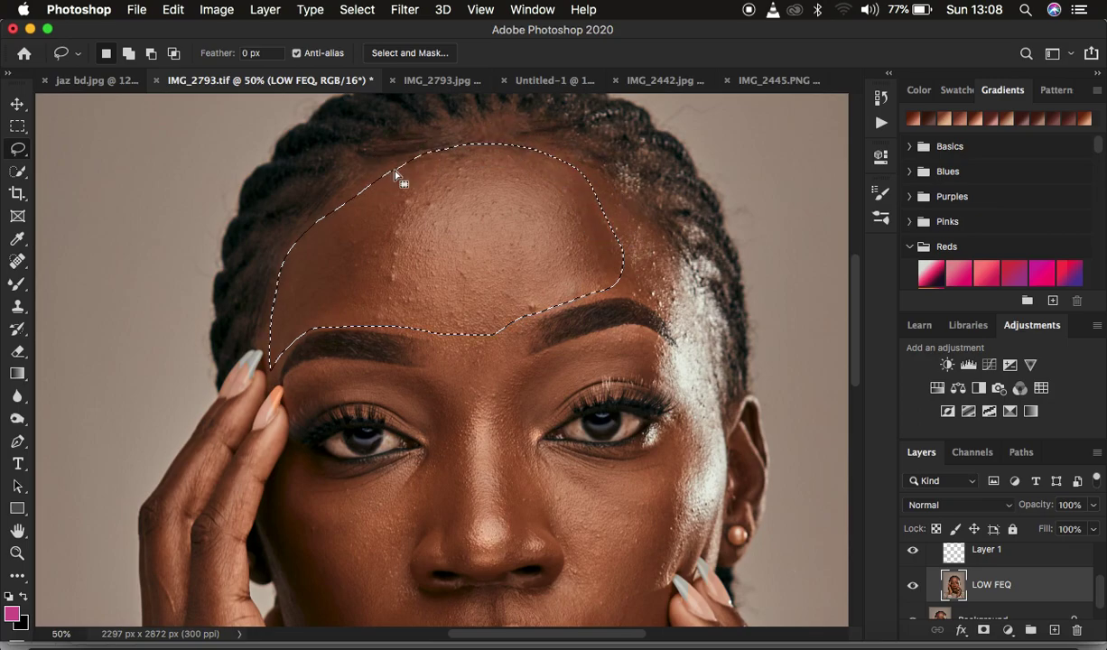
- Try a Gaussian Blur with a radius of about 20 pixels on the hard-edged forehead selection, undo it and deselect
{"action": "left_click", "coordinate": [405, 11]}
{"action": "mouse_move", "coordinate": [470, 215]}
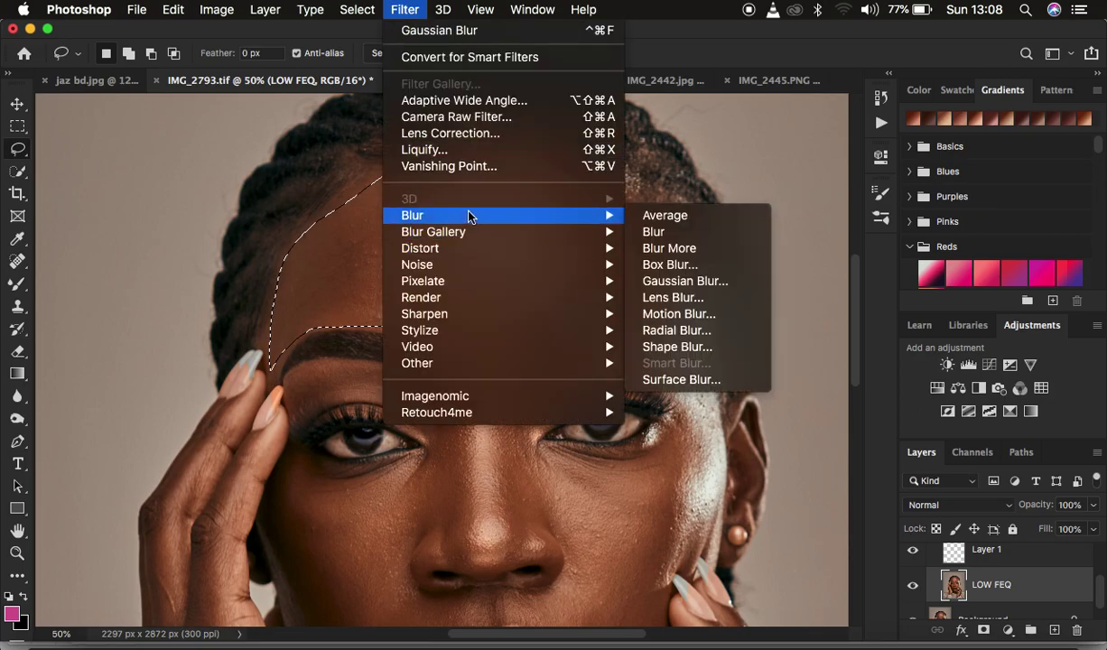
{"action": "left_click", "coordinate": [660, 284]}
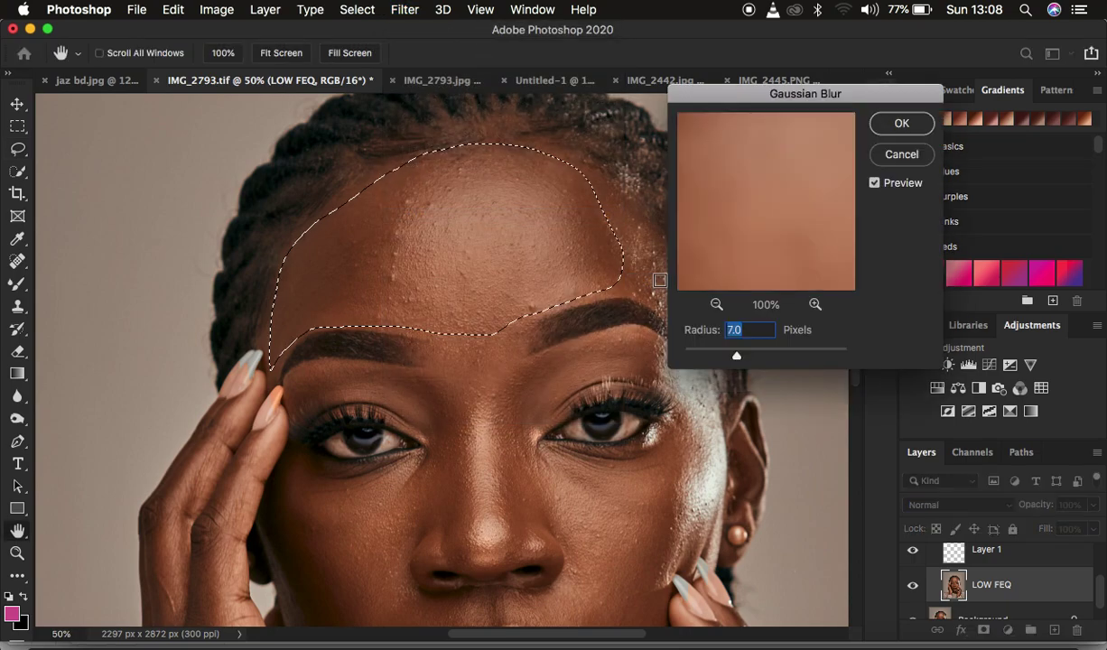
{"action": "left_click_drag", "start_coordinate": [738, 356], "coordinate": [757, 359]}
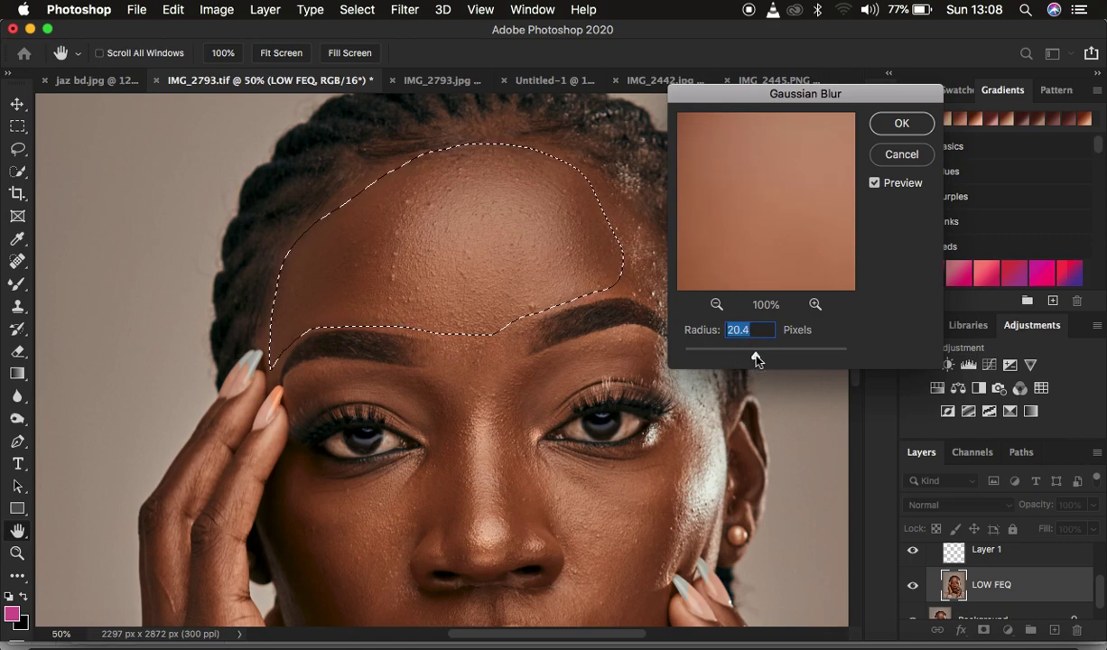
{"action": "left_click", "coordinate": [757, 360]}
{"action": "left_click_drag", "start_coordinate": [757, 360], "coordinate": [757, 358]}
{"action": "left_click", "coordinate": [903, 123]}
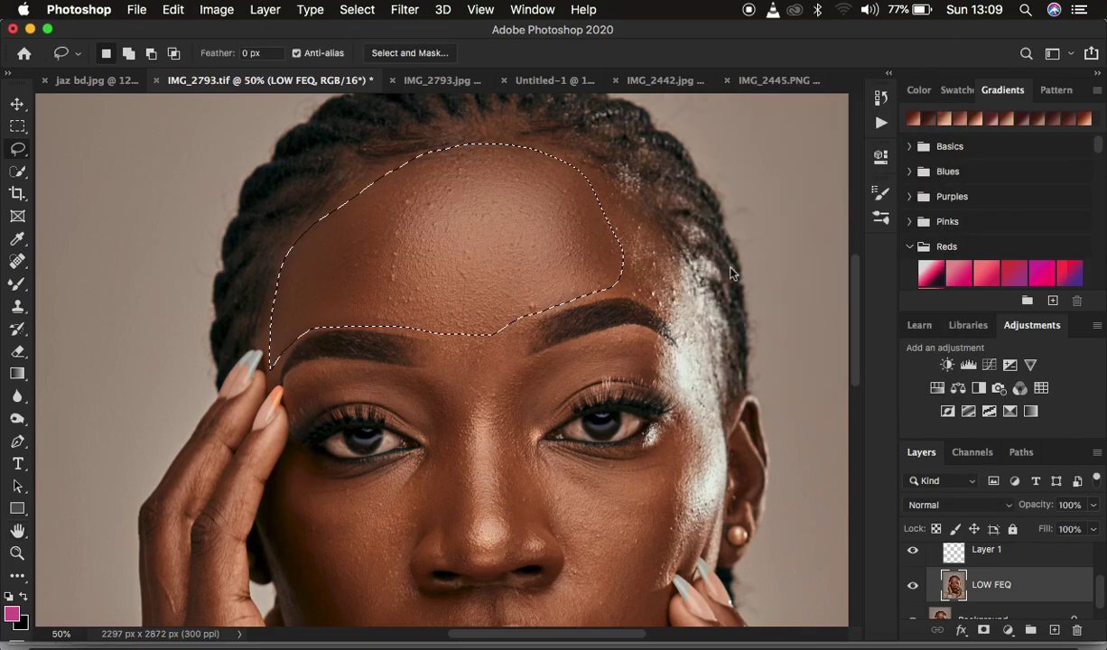
{"action": "key", "text": "super+d"}
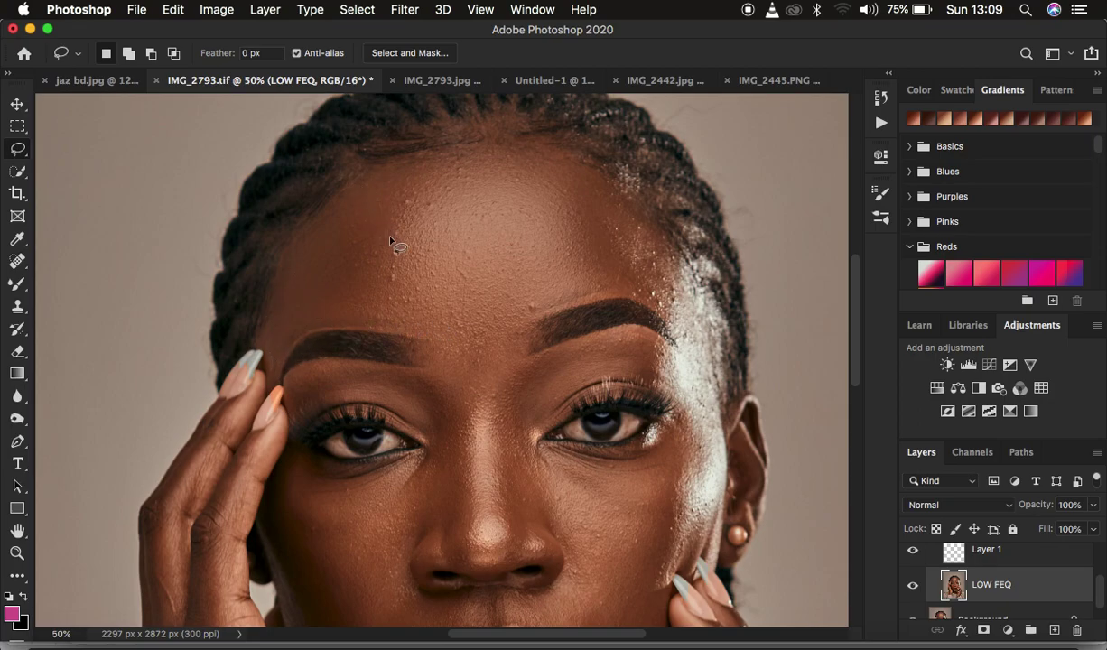
{"action": "key", "text": "super+z"}
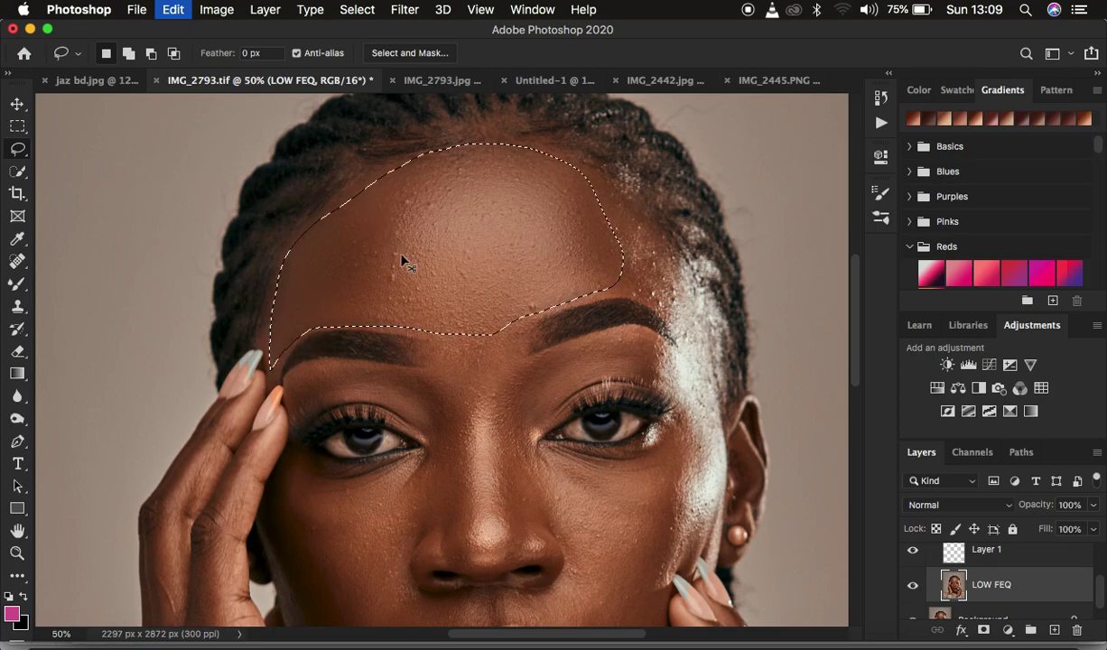
{"action": "left_click", "coordinate": [608, 191]}
- Set the lasso feather to 22 px, select the forehead, repeat the last Gaussian Blur on it and deselect
{"action": "left_click", "coordinate": [276, 53]}
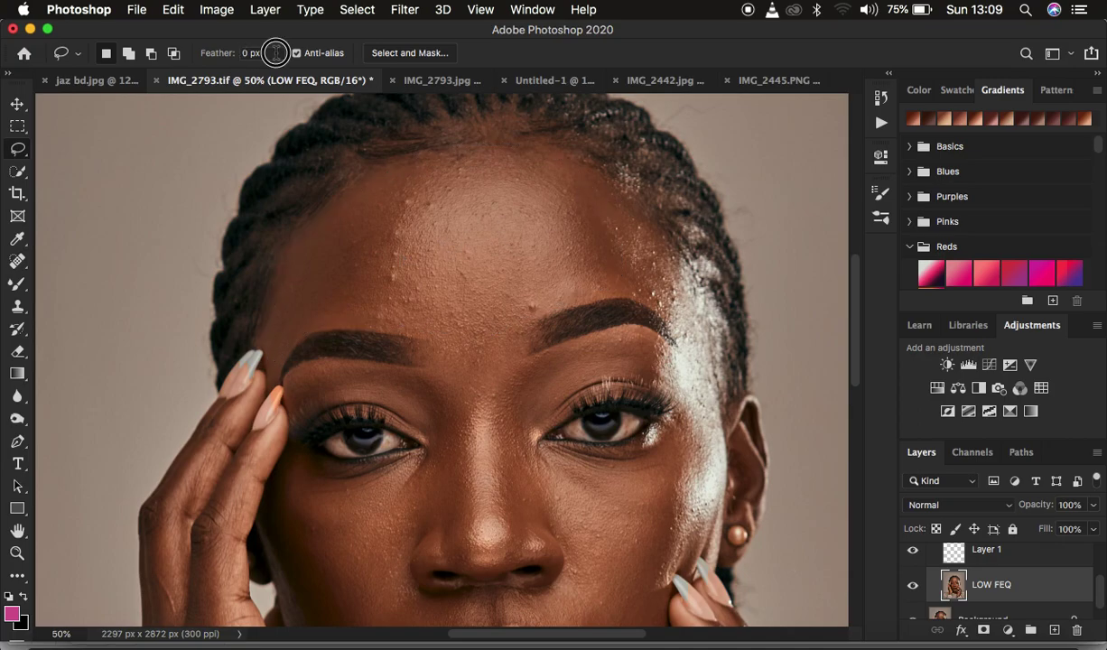
{"action": "type", "text": "22"}
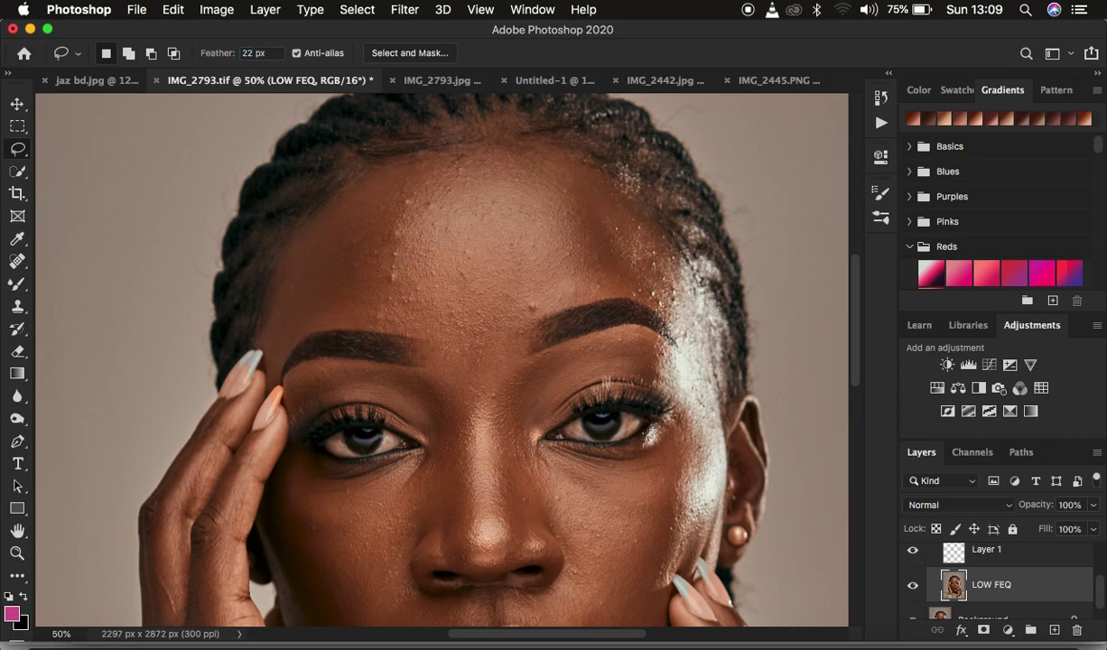
{"action": "mouse_move", "coordinate": [349, 193]}
{"action": "left_mouse_down"}
{"action": "mouse_move", "coordinate": [428, 160]}
{"action": "mouse_move", "coordinate": [586, 183]}
{"action": "mouse_move", "coordinate": [600, 267]}
{"action": "mouse_move", "coordinate": [463, 341]}
{"action": "mouse_move", "coordinate": [327, 323]}
{"action": "mouse_move", "coordinate": [286, 343]}
{"action": "mouse_move", "coordinate": [275, 268]}
{"action": "left_mouse_up"}
{"action": "right_click", "coordinate": [394, 256]}
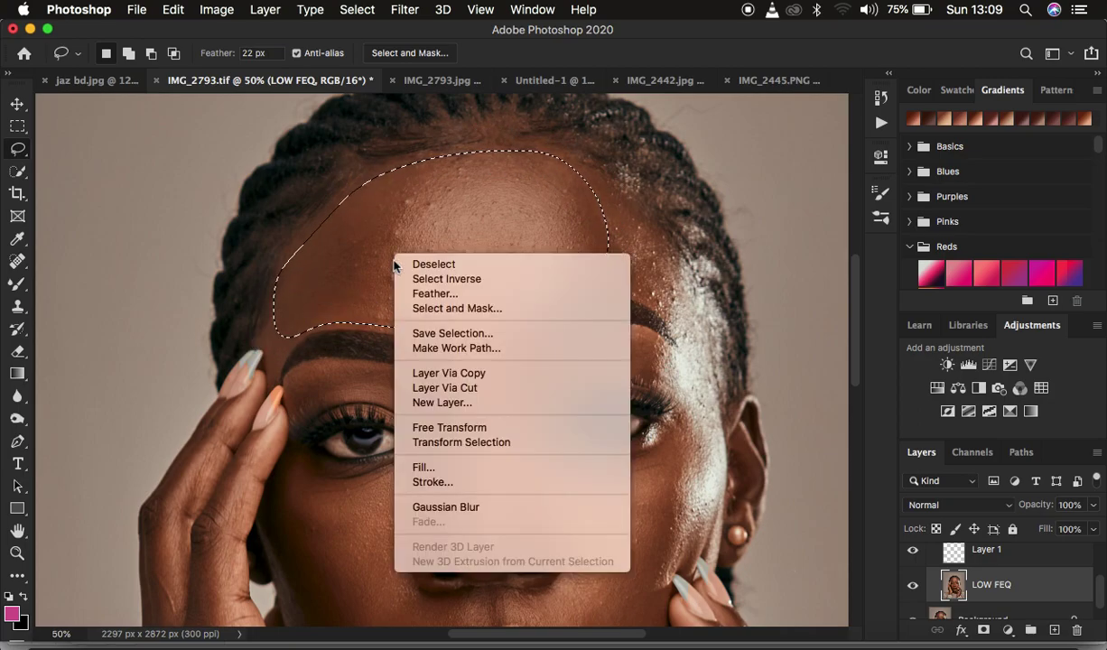
{"action": "left_click", "coordinate": [470, 508]}
{"action": "key", "text": "ctrl+d"}
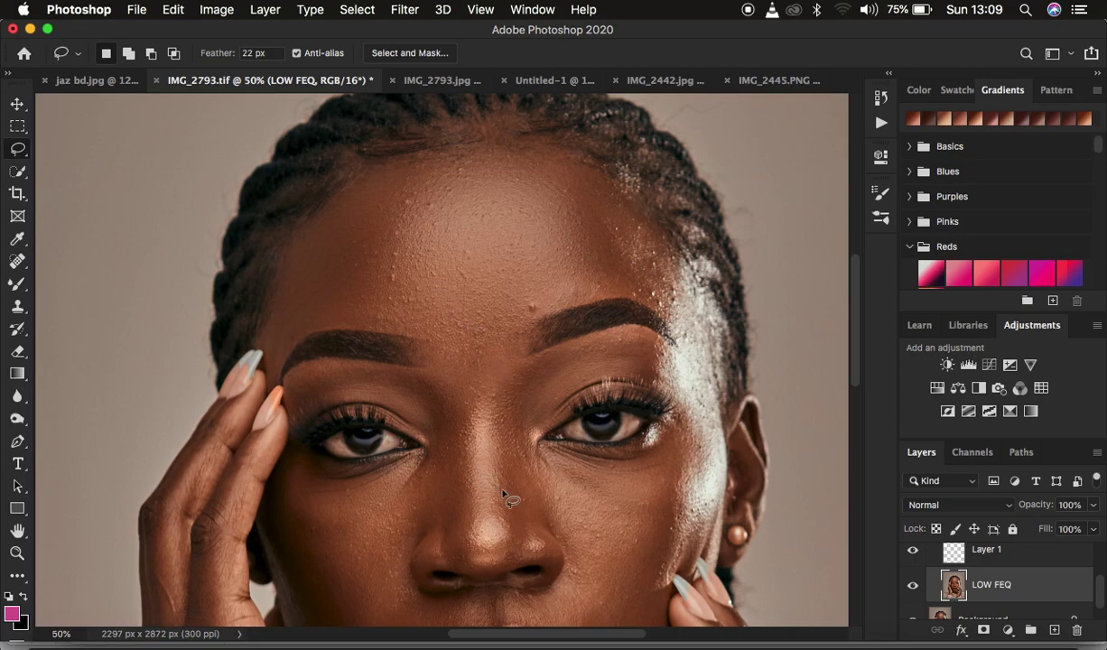
- Lasso a narrow strip along the outer edge of the raised finger beside the forehead, repeat the Gaussian Blur and deselect
{"action": "scroll", "coordinate": [542, 465], "scroll_direction": "down", "scroll_amount": 5}
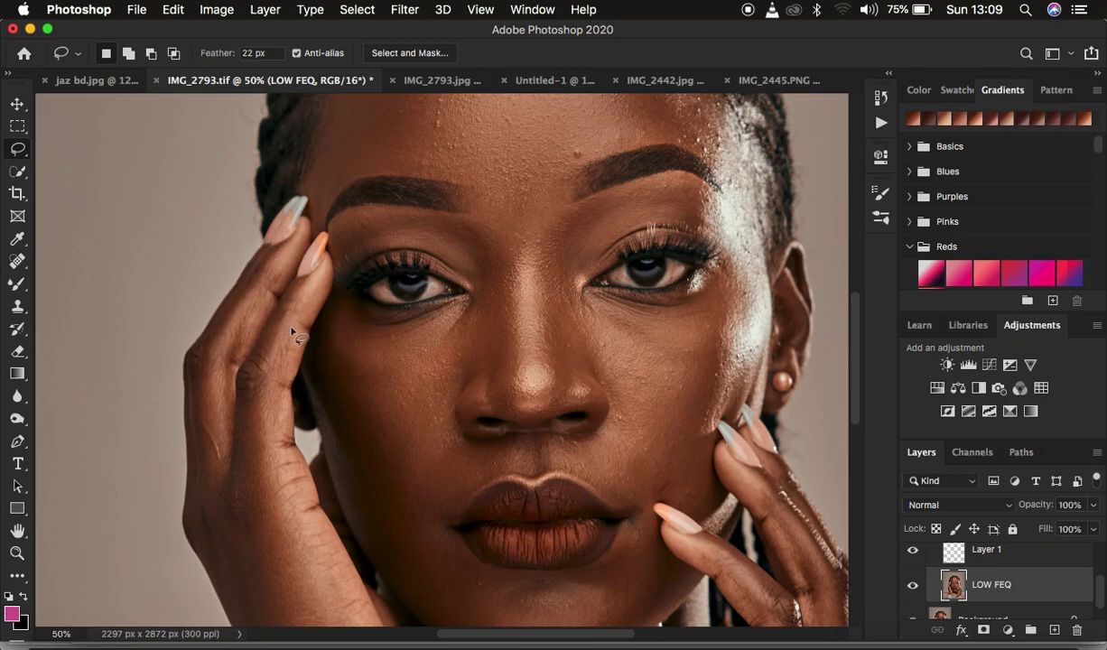
{"action": "left_click", "coordinate": [260, 258]}
{"action": "mouse_move", "coordinate": [260, 259]}
{"action": "left_mouse_down"}
{"action": "mouse_move", "coordinate": [202, 345]}
{"action": "mouse_move", "coordinate": [194, 379]}
{"action": "mouse_move", "coordinate": [205, 380]}
{"action": "mouse_move", "coordinate": [268, 256]}
{"action": "left_mouse_up"}
{"action": "right_click", "coordinate": [240, 293]}
{"action": "left_click", "coordinate": [313, 547]}
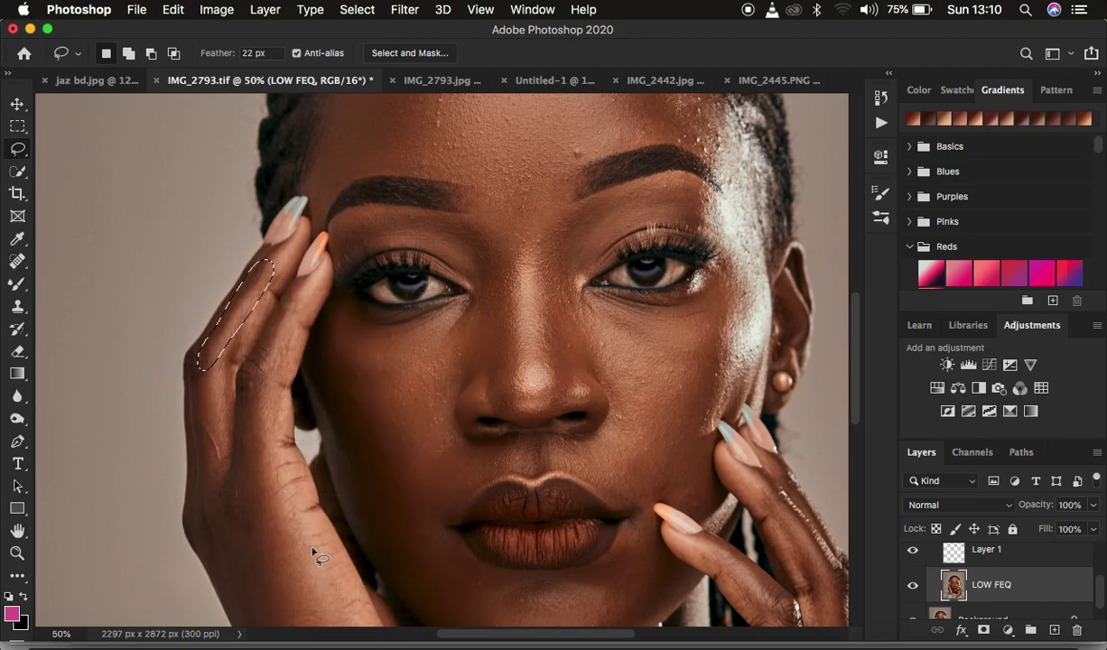
{"action": "key", "text": "ctrl+d"}
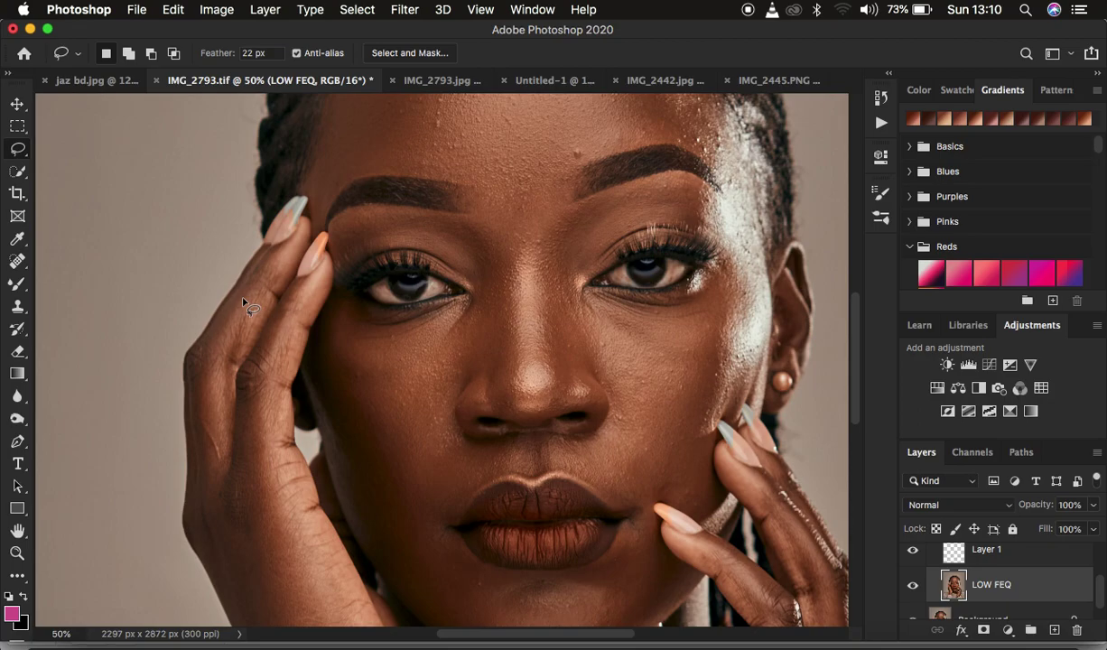
{"action": "key", "text": "ctrl+d"}
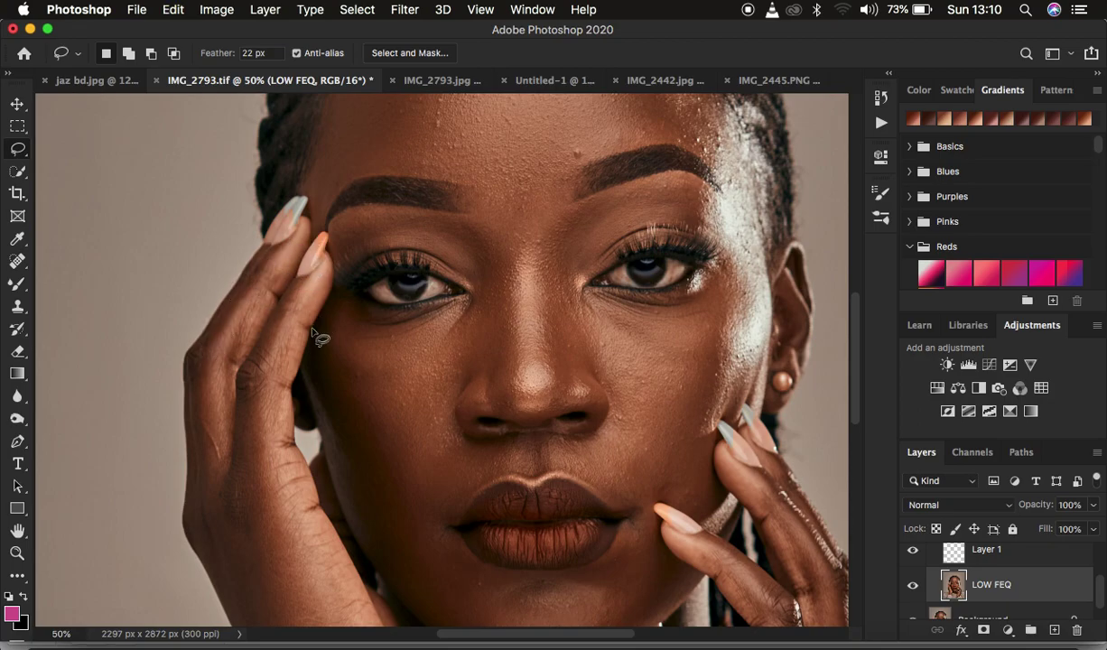
- Lasso the inner strip of the same finger, blur it with the last Gaussian Blur setting and deselect
{"action": "mouse_move", "coordinate": [271, 260]}
{"action": "left_mouse_down"}
{"action": "mouse_move", "coordinate": [218, 343]}
{"action": "mouse_move", "coordinate": [240, 339]}
{"action": "mouse_move", "coordinate": [279, 265]}
{"action": "mouse_move", "coordinate": [271, 285]}
{"action": "left_mouse_up"}
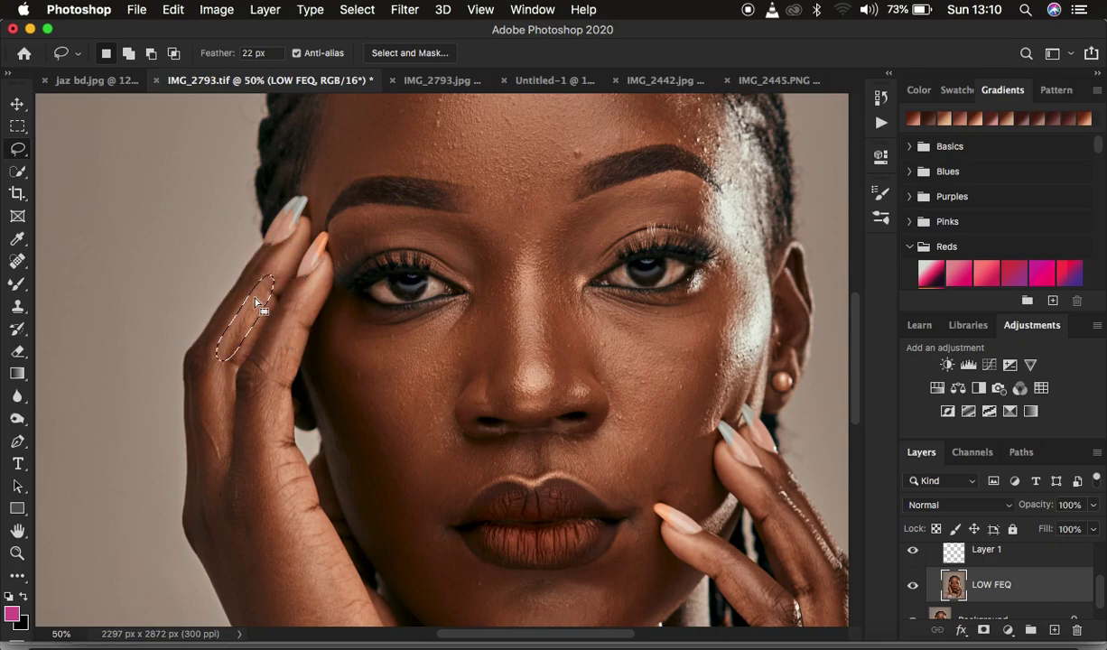
{"action": "right_click", "coordinate": [245, 293]}
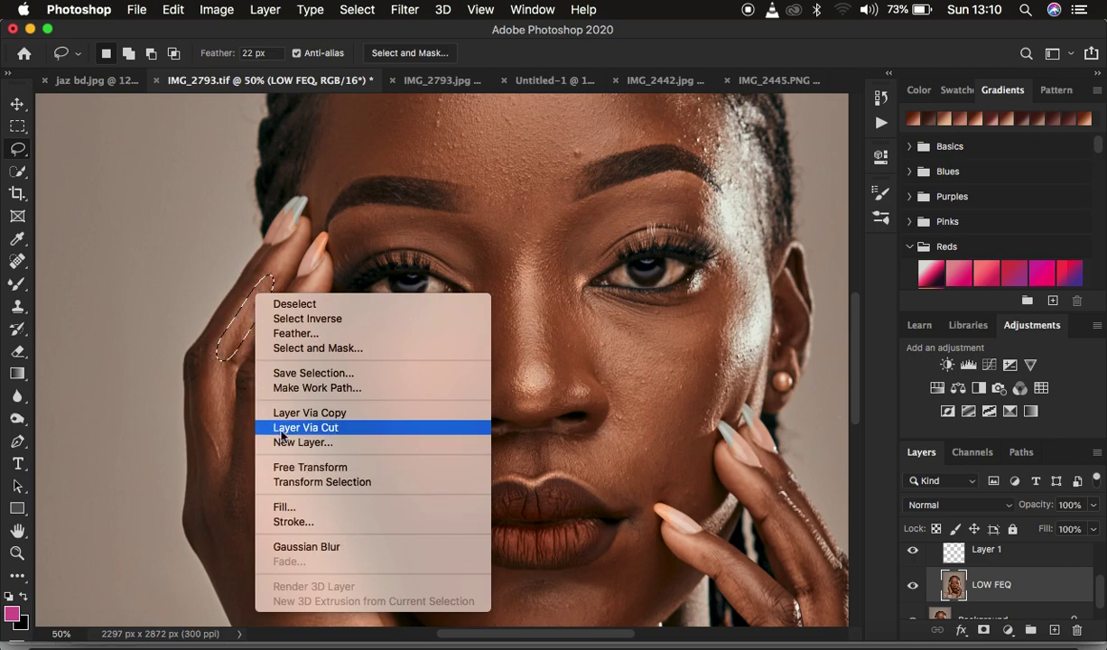
{"action": "left_click", "coordinate": [311, 546]}
{"action": "key", "text": "ctrl+d"}
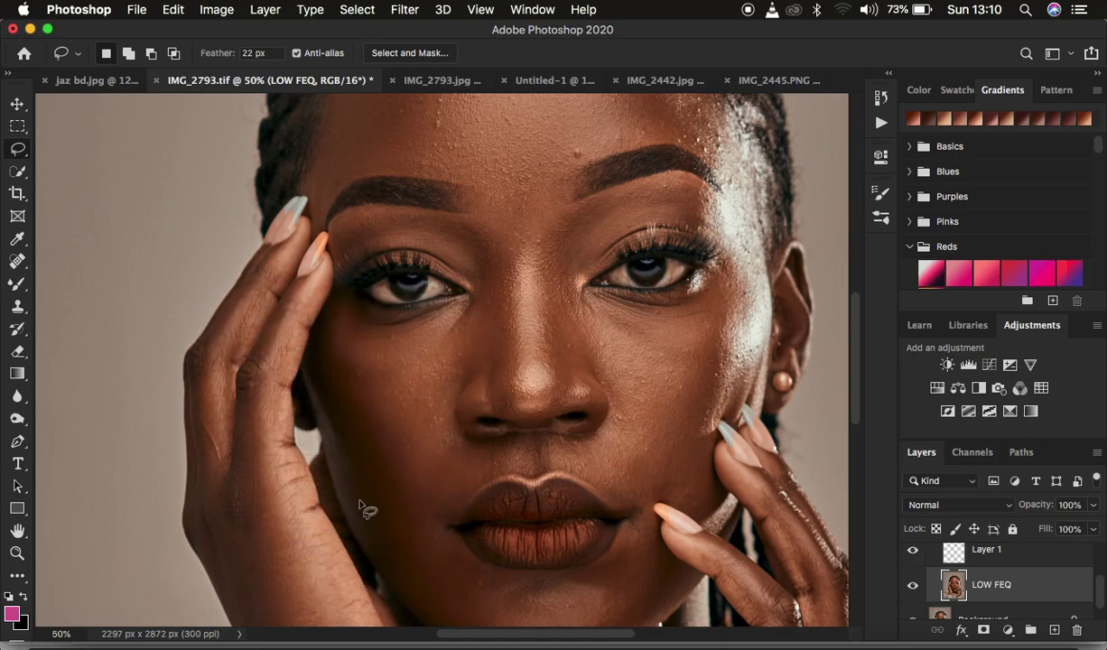
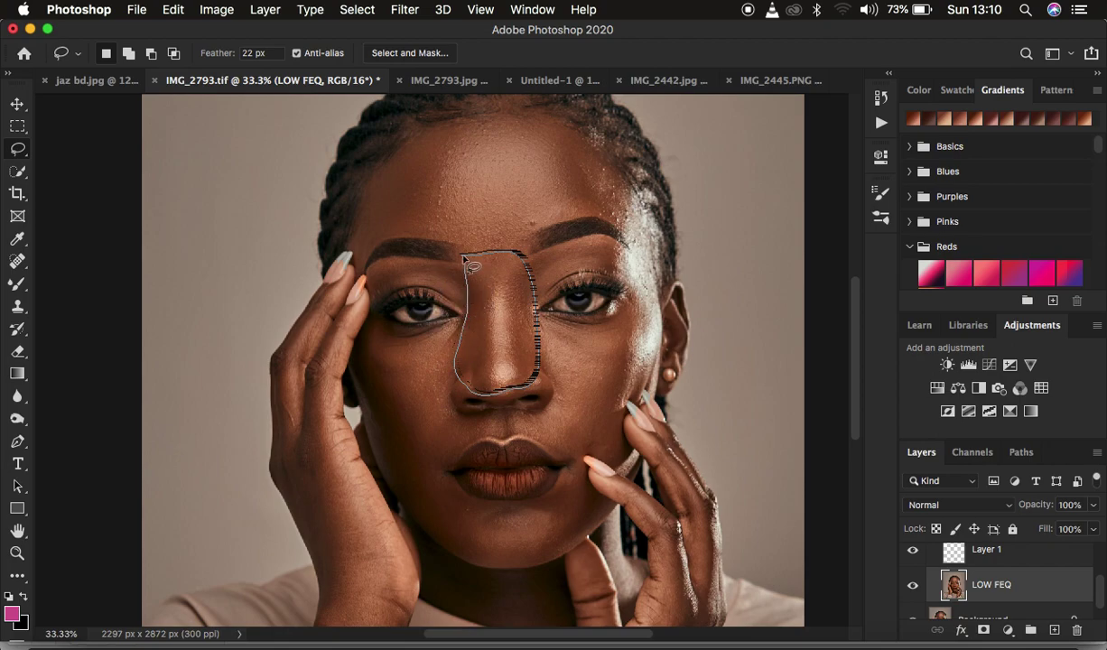
- Try the Gaussian Blur on the whole nose lassoed as one area, and clear the selection
{"action": "right_click", "coordinate": [493, 313]}
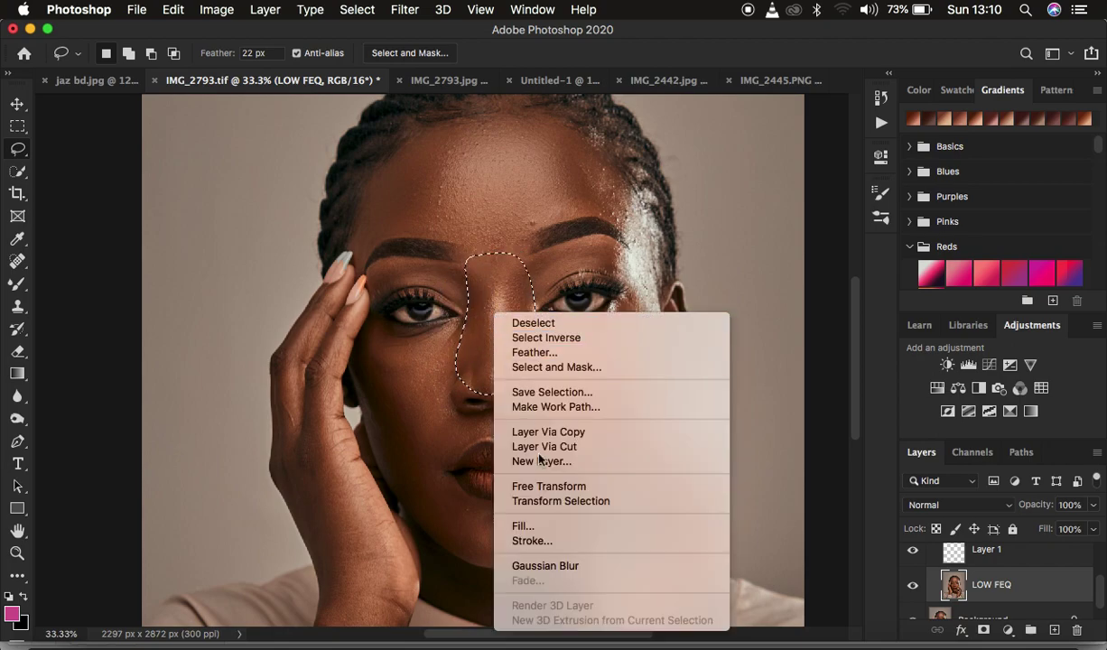
{"action": "left_click", "coordinate": [569, 566]}
{"action": "left_click", "coordinate": [588, 353]}
{"action": "key", "text": "super+h"}
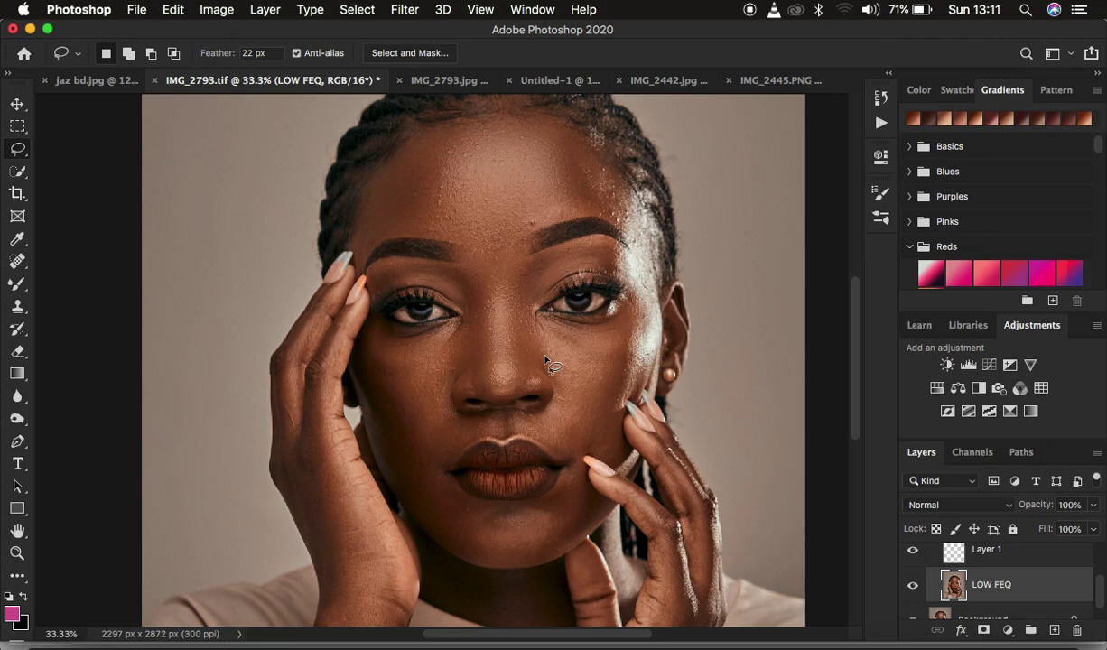
{"action": "key", "text": "super+shift+z"}
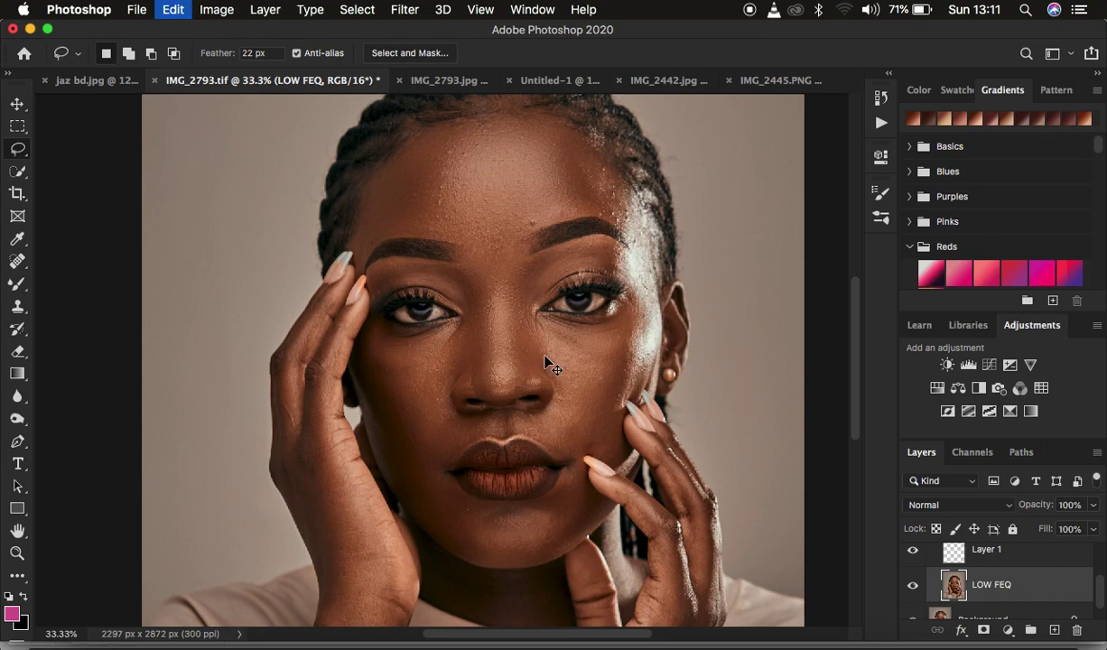
{"action": "key", "text": "super+shift+z"}
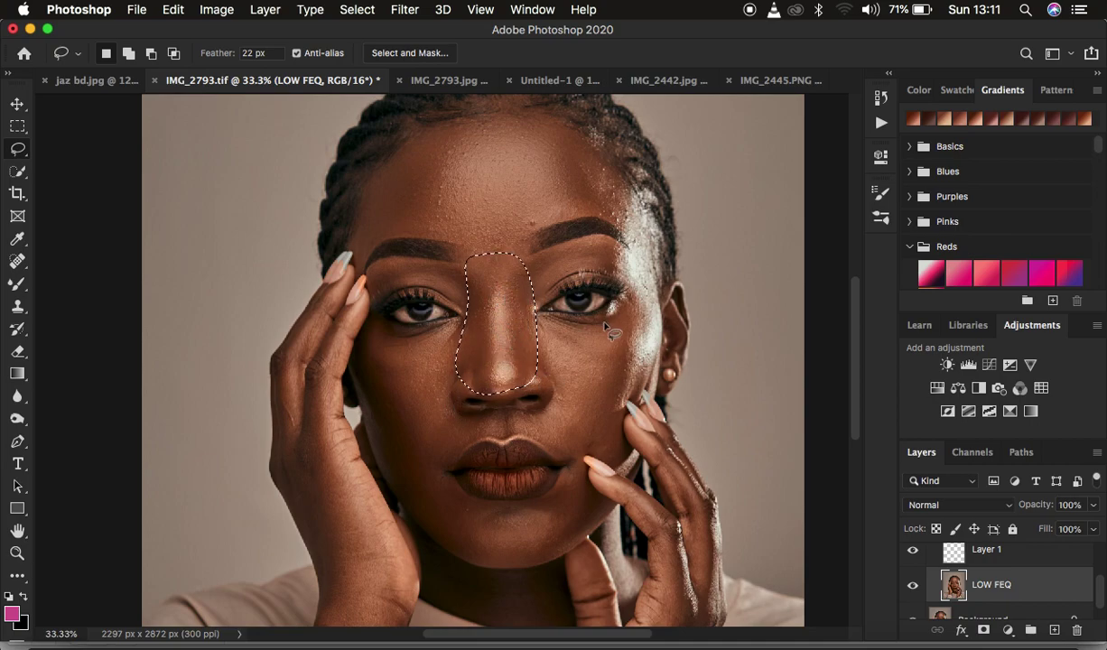
{"action": "right_click", "coordinate": [495, 317]}
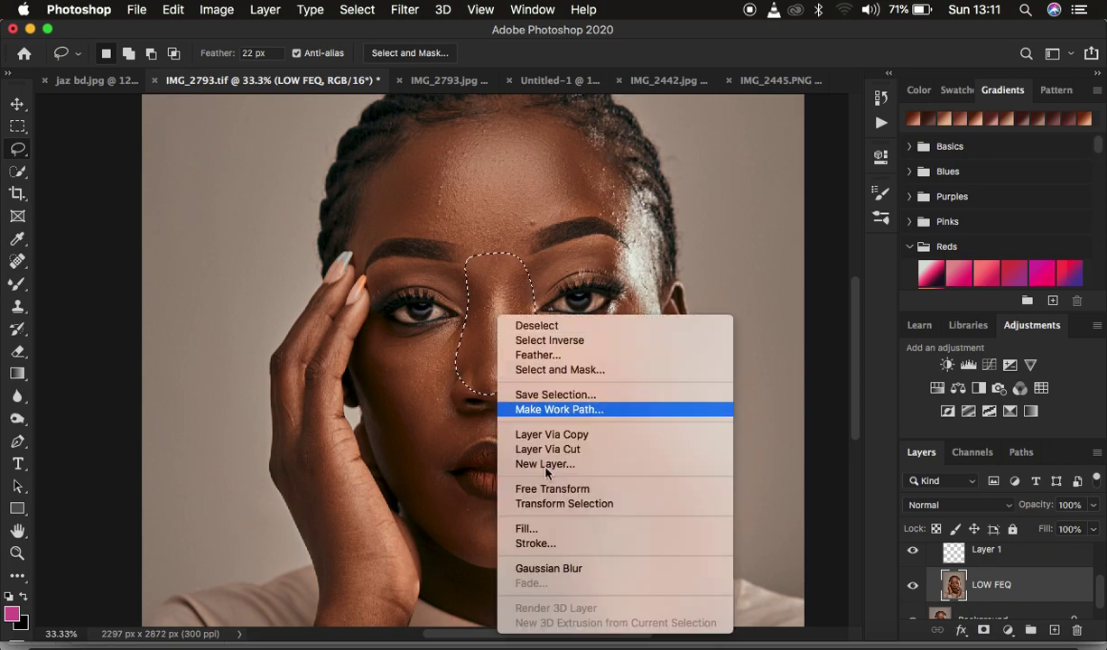
{"action": "left_click", "coordinate": [576, 569]}
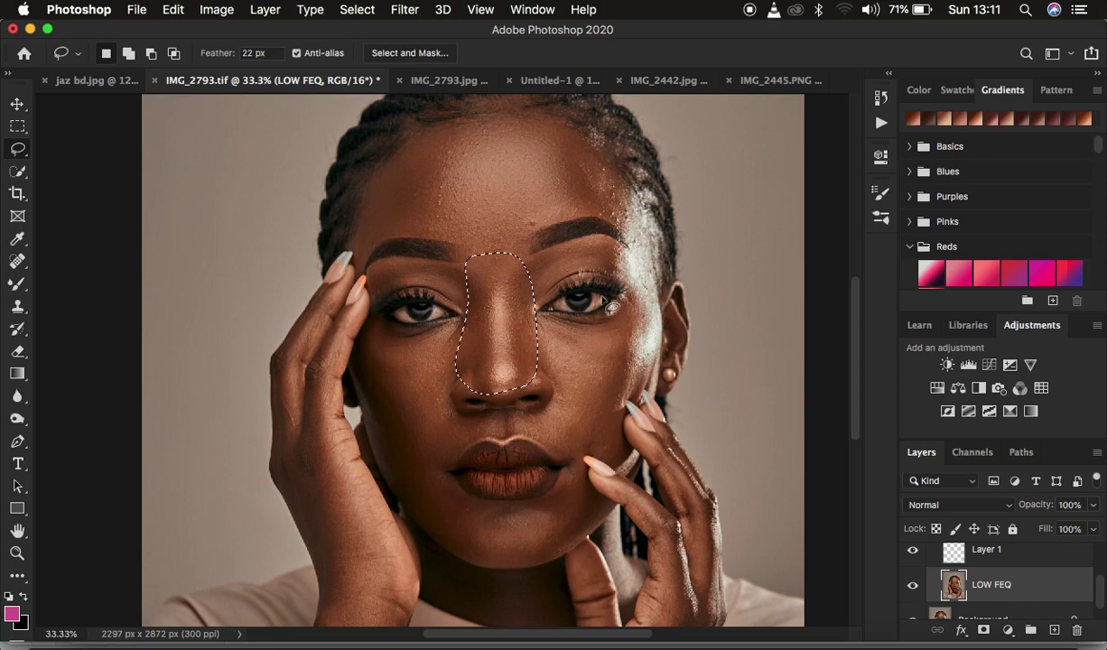
{"action": "left_click", "coordinate": [620, 242]}
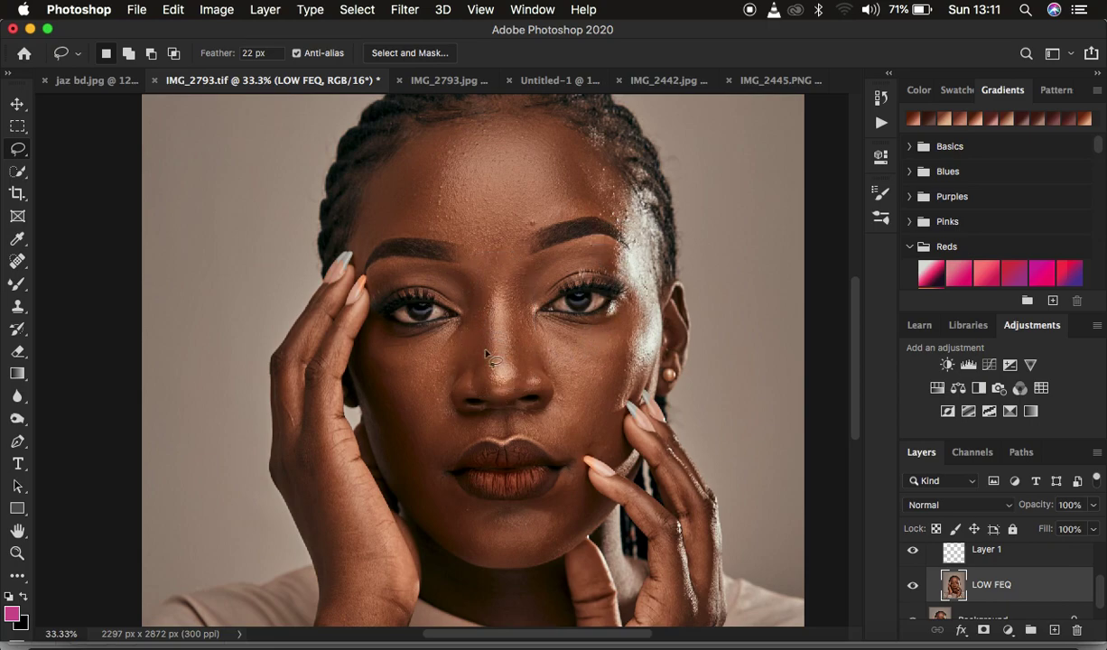
- Lasso the two shaded sides of the nose one after the other and repeat the Gaussian Blur on each
{"action": "mouse_move", "coordinate": [435, 263]}
{"action": "left_mouse_down"}
{"action": "mouse_move", "coordinate": [492, 308]}
{"action": "mouse_move", "coordinate": [484, 398]}
{"action": "mouse_move", "coordinate": [444, 377]}
{"action": "mouse_move", "coordinate": [439, 359]}
{"action": "mouse_move", "coordinate": [468, 309]}
{"action": "mouse_move", "coordinate": [449, 270]}
{"action": "left_mouse_up"}
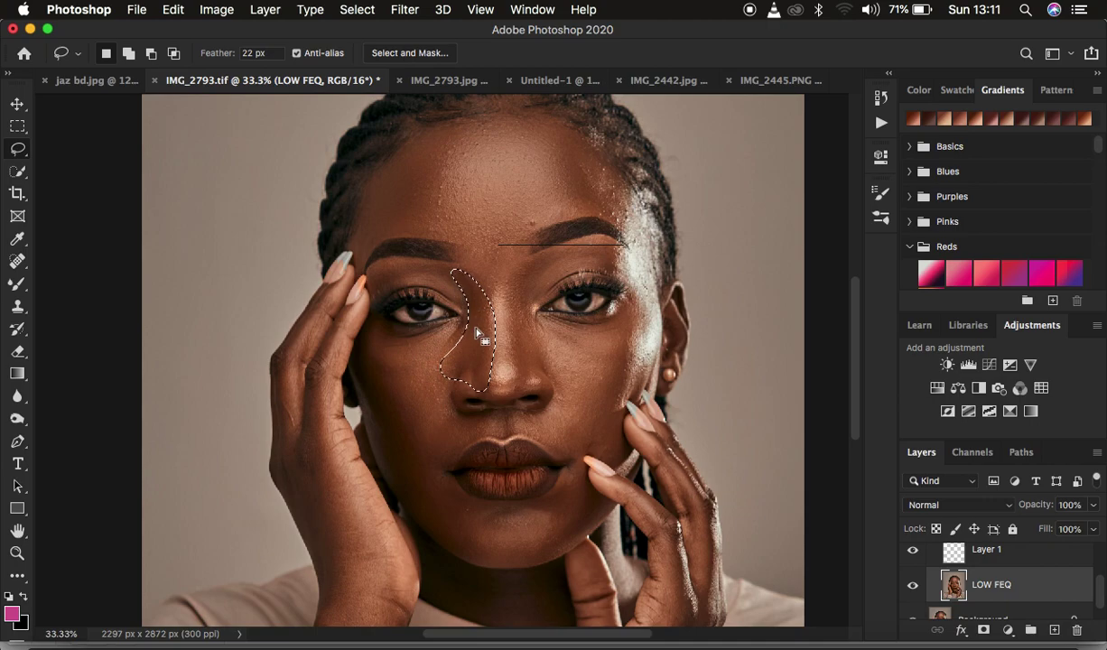
{"action": "right_click", "coordinate": [507, 424]}
{"action": "left_click", "coordinate": [551, 580]}
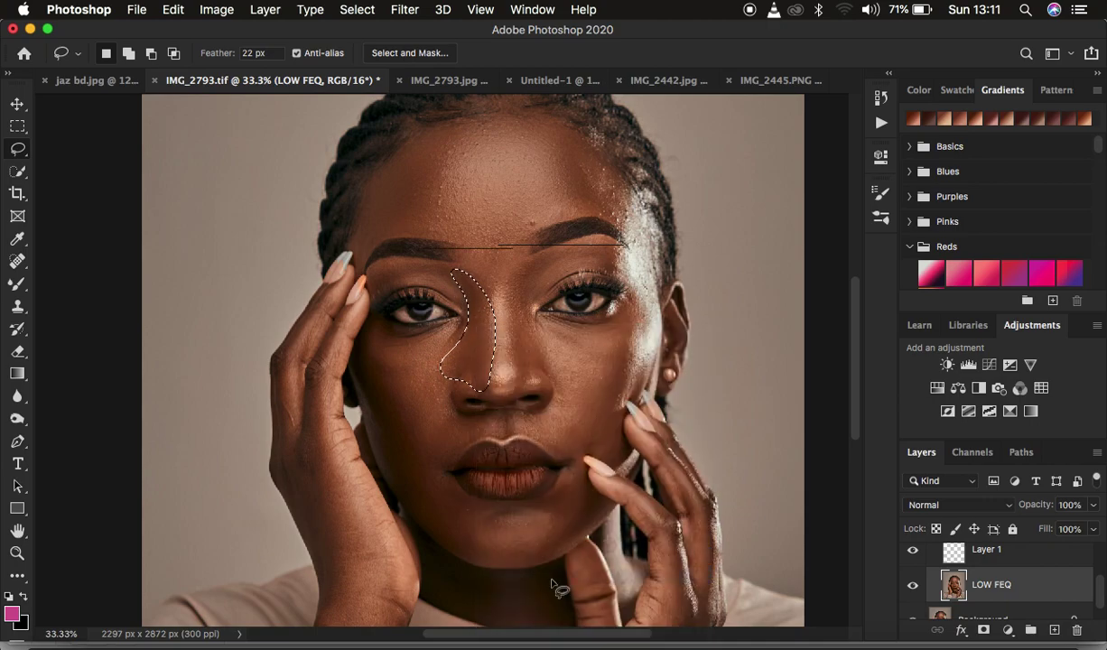
{"action": "mouse_move", "coordinate": [556, 261]}
{"action": "left_mouse_down"}
{"action": "mouse_move", "coordinate": [526, 266]}
{"action": "mouse_move", "coordinate": [510, 297]}
{"action": "mouse_move", "coordinate": [521, 385]}
{"action": "mouse_move", "coordinate": [535, 393]}
{"action": "mouse_move", "coordinate": [538, 361]}
{"action": "mouse_move", "coordinate": [553, 348]}
{"action": "mouse_move", "coordinate": [527, 306]}
{"action": "mouse_move", "coordinate": [528, 271]}
{"action": "left_mouse_up"}
{"action": "right_click", "coordinate": [524, 333]}
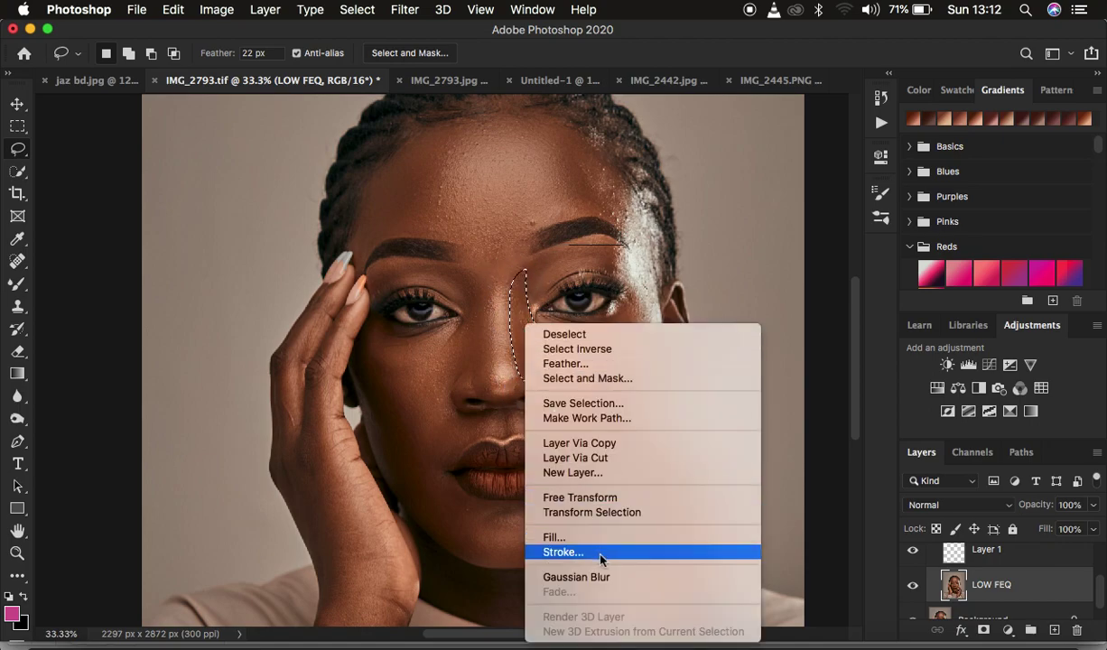
{"action": "left_click", "coordinate": [578, 577]}
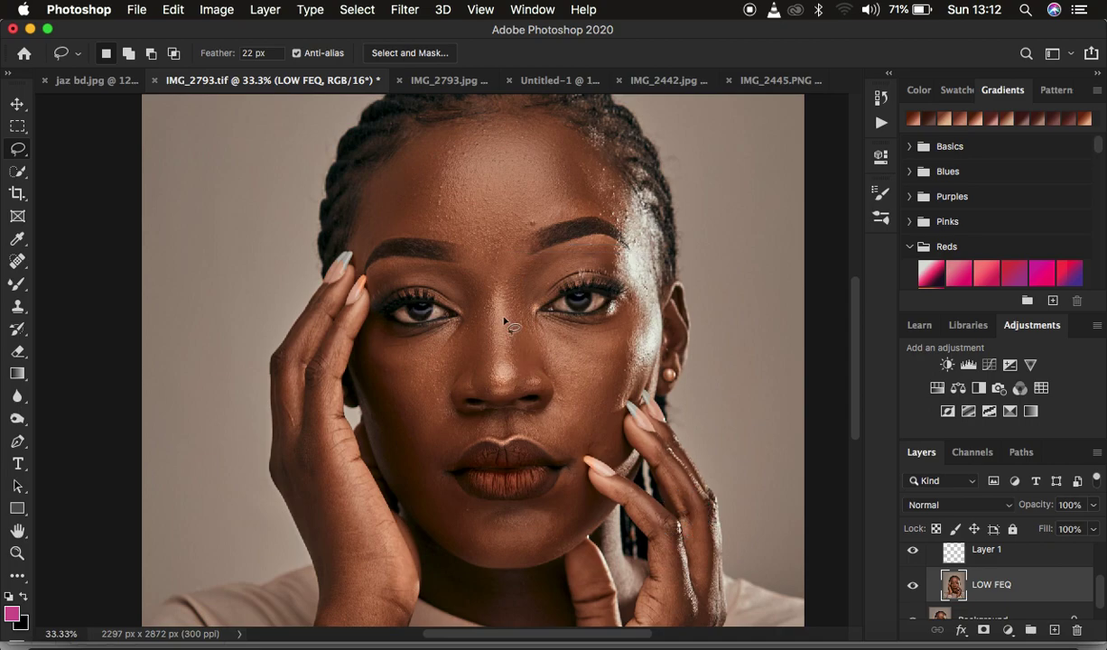
- Lasso the highlight strip along the nose bridge down to the tip and repeat the Gaussian Blur on it
{"action": "mouse_move", "coordinate": [479, 282]}
{"action": "left_mouse_down"}
{"action": "mouse_move", "coordinate": [514, 291]}
{"action": "mouse_move", "coordinate": [510, 400]}
{"action": "mouse_move", "coordinate": [485, 386]}
{"action": "mouse_move", "coordinate": [494, 301]}
{"action": "left_mouse_up"}
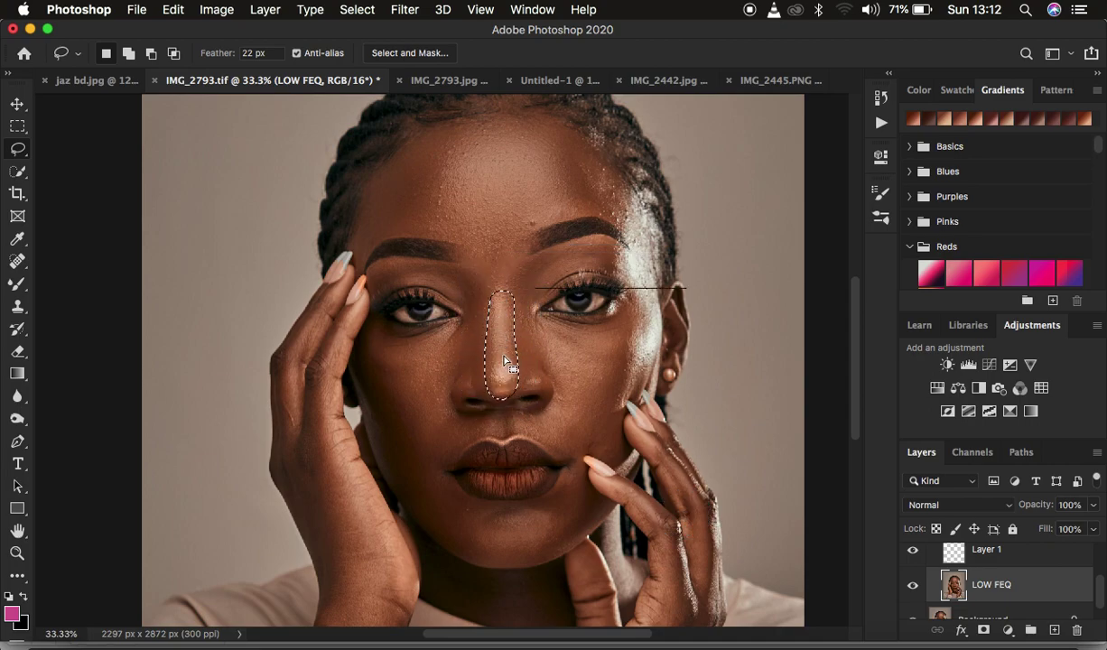
{"action": "right_click", "coordinate": [503, 322]}
{"action": "left_click", "coordinate": [573, 583]}
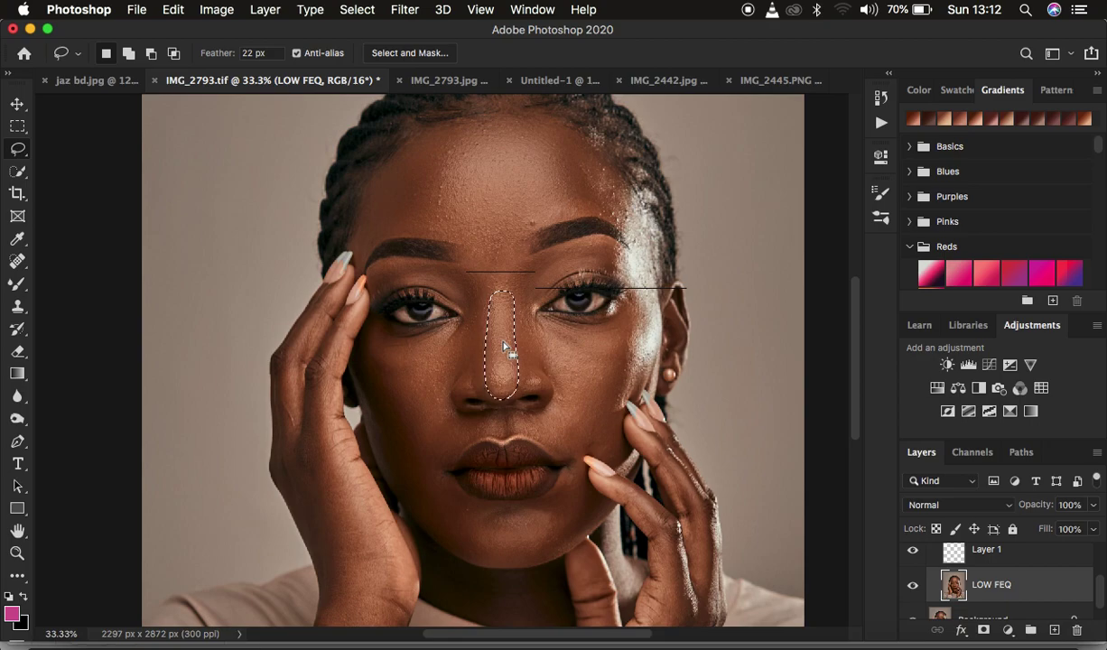
- Fade the nose highlight's Gaussian Blur to 9% opacity in Normal mode, deselect and review the whole portrait
{"action": "right_click", "coordinate": [504, 346]}
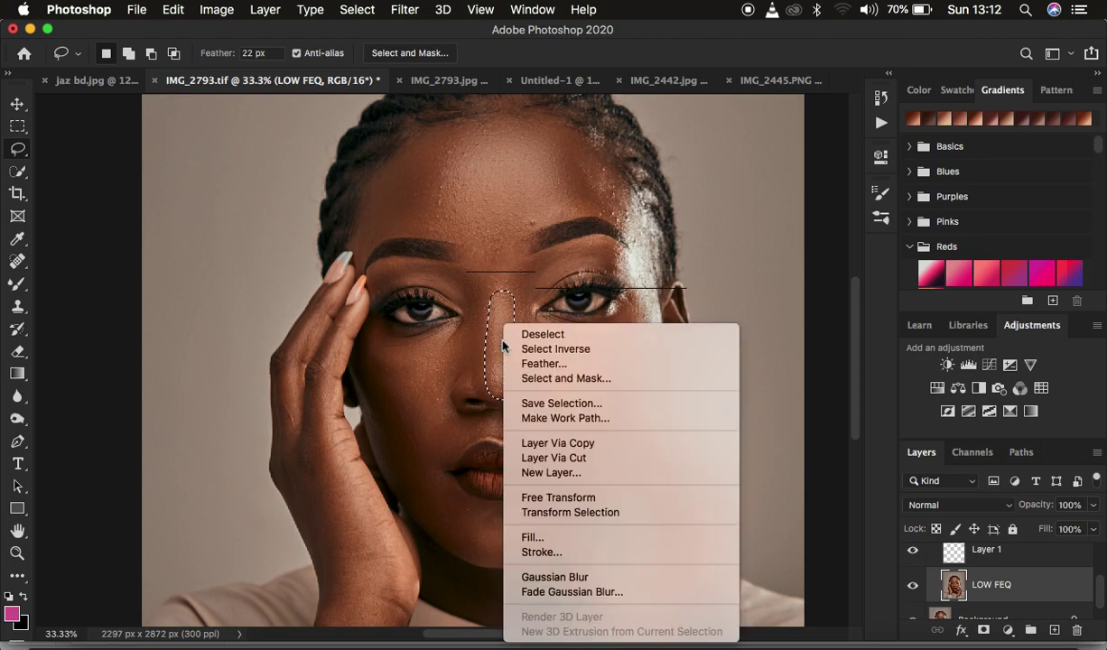
{"action": "left_click", "coordinate": [596, 600]}
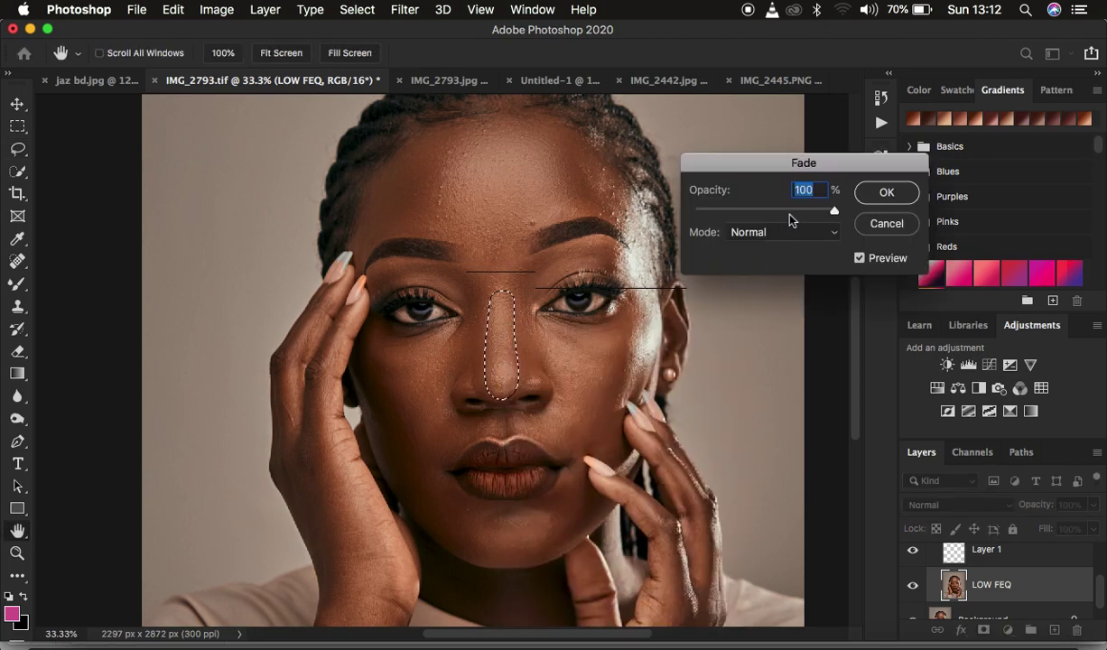
{"action": "left_click_drag", "start_coordinate": [794, 212], "coordinate": [707, 212]}
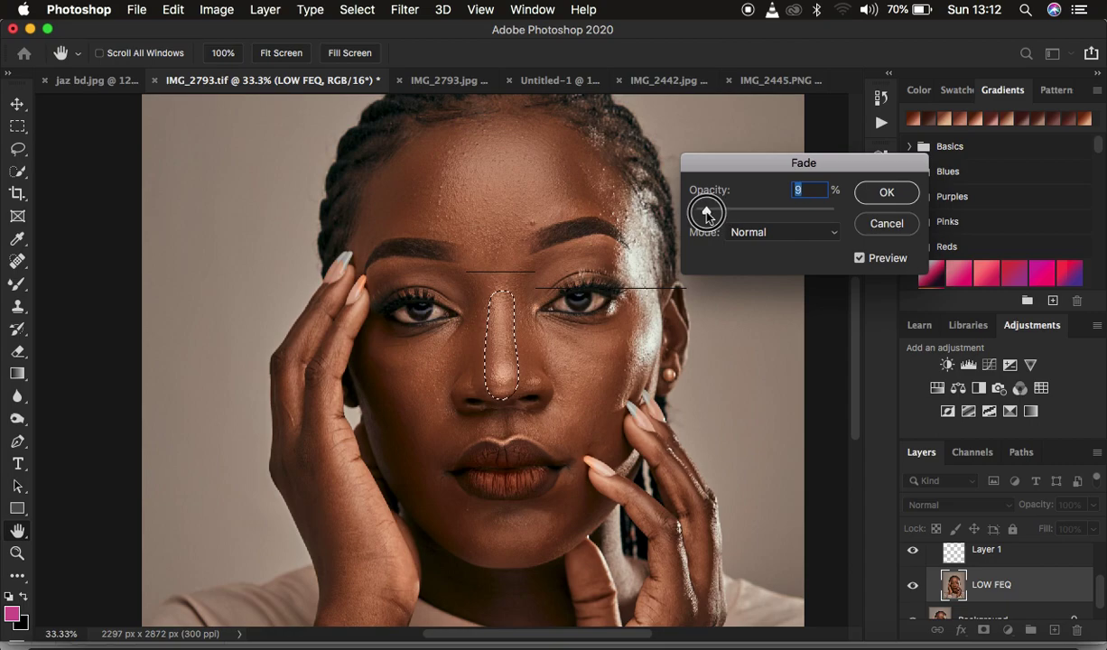
{"action": "left_click", "coordinate": [885, 194]}
{"action": "key", "text": "super+d"}
{"action": "key", "text": "super+minus"}
{"action": "key", "text": "super+minus"}
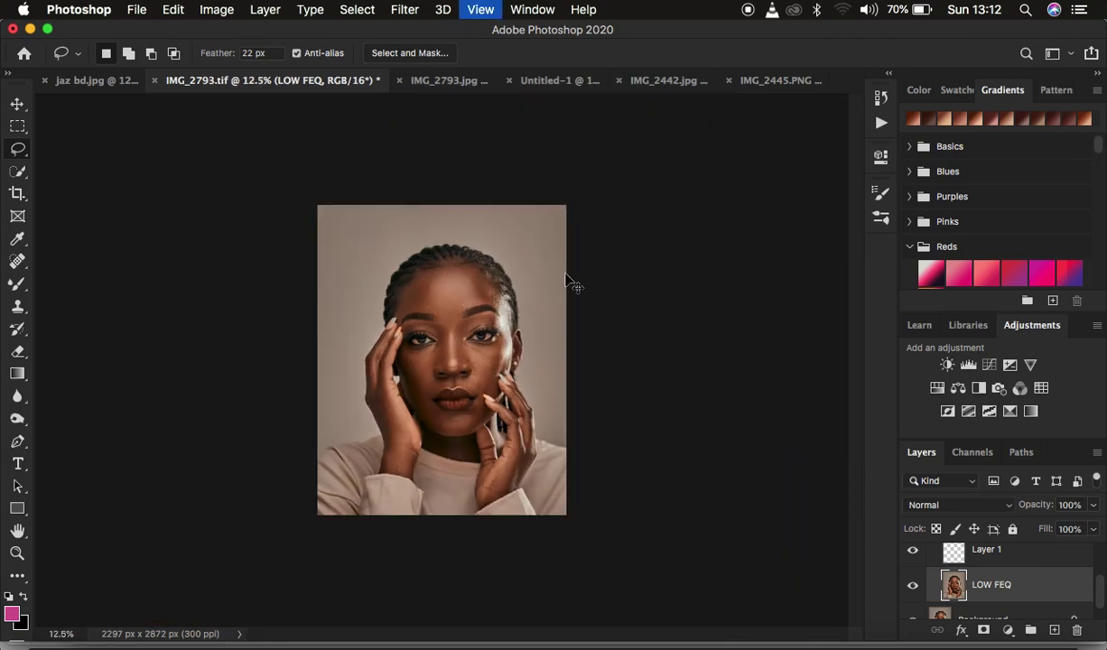
{"action": "key", "text": "super+plus"}
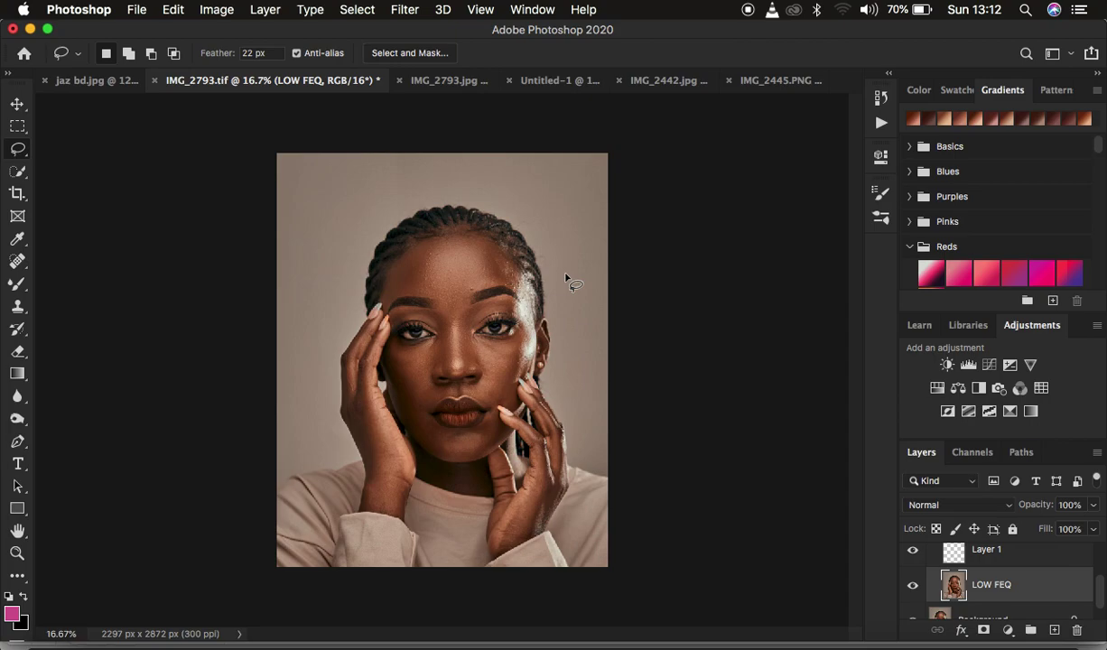